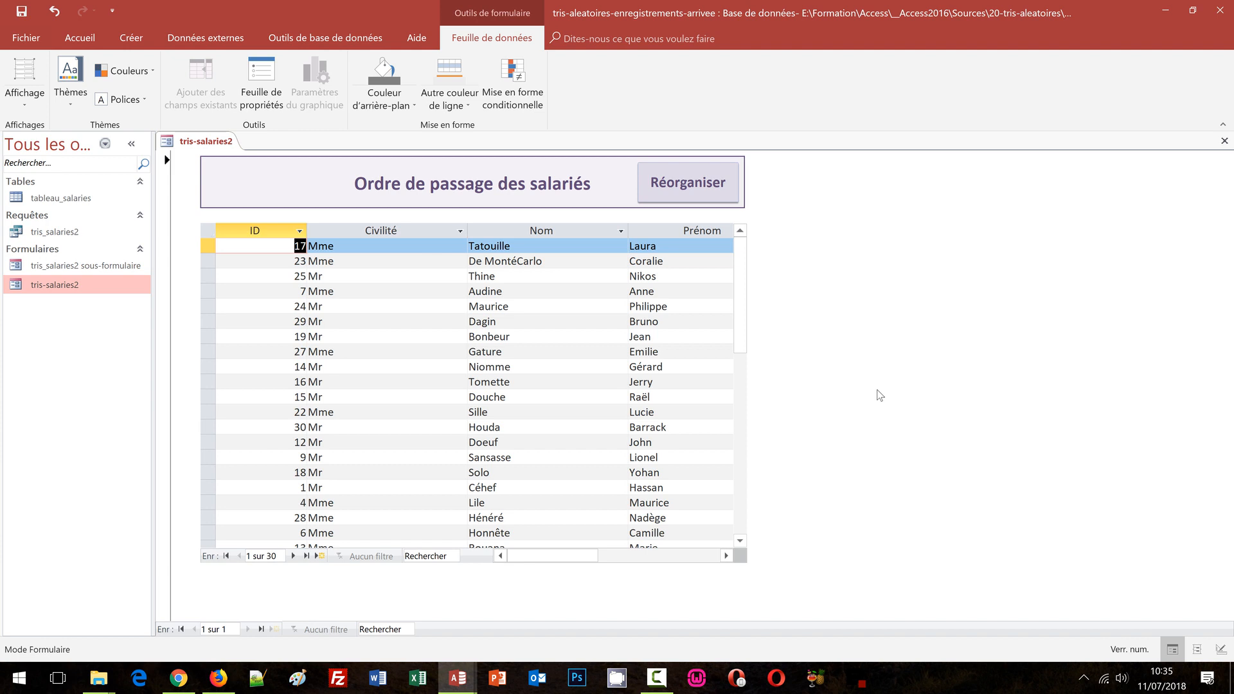
Step: Reshuffle the employee running order repeatedly in the finished tris-salaries2 form to test its Réorganiser function
click(657, 179)
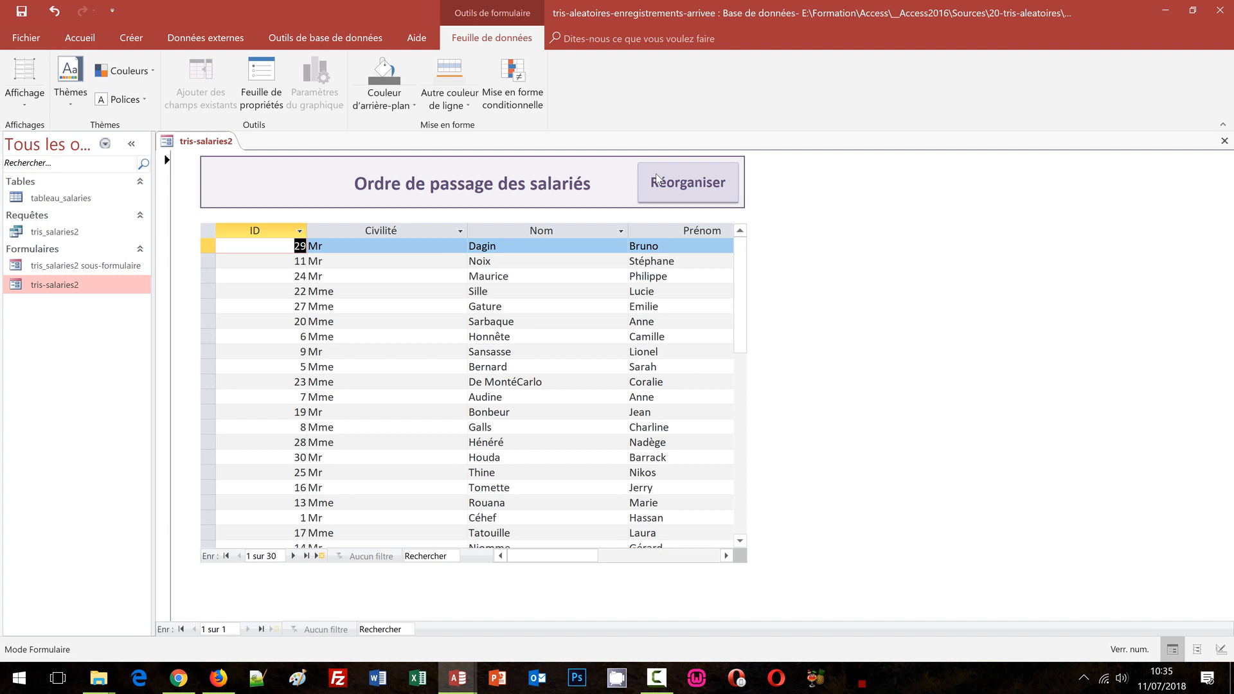
click(657, 179)
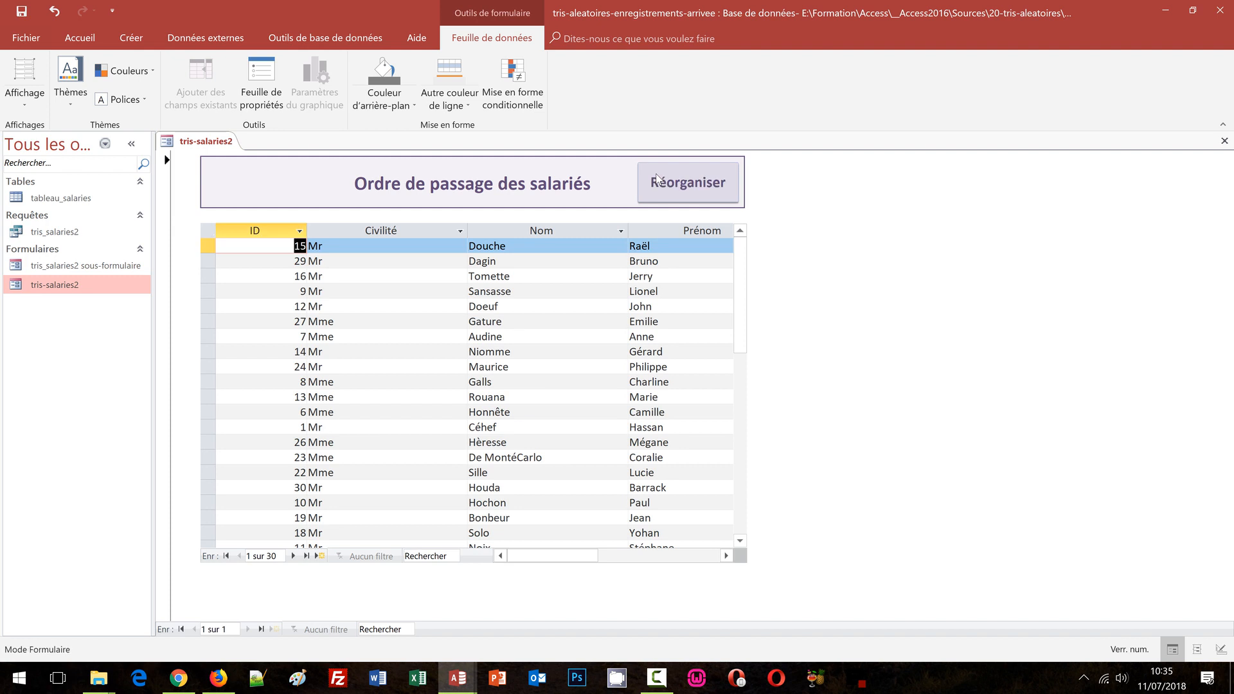
click(657, 179)
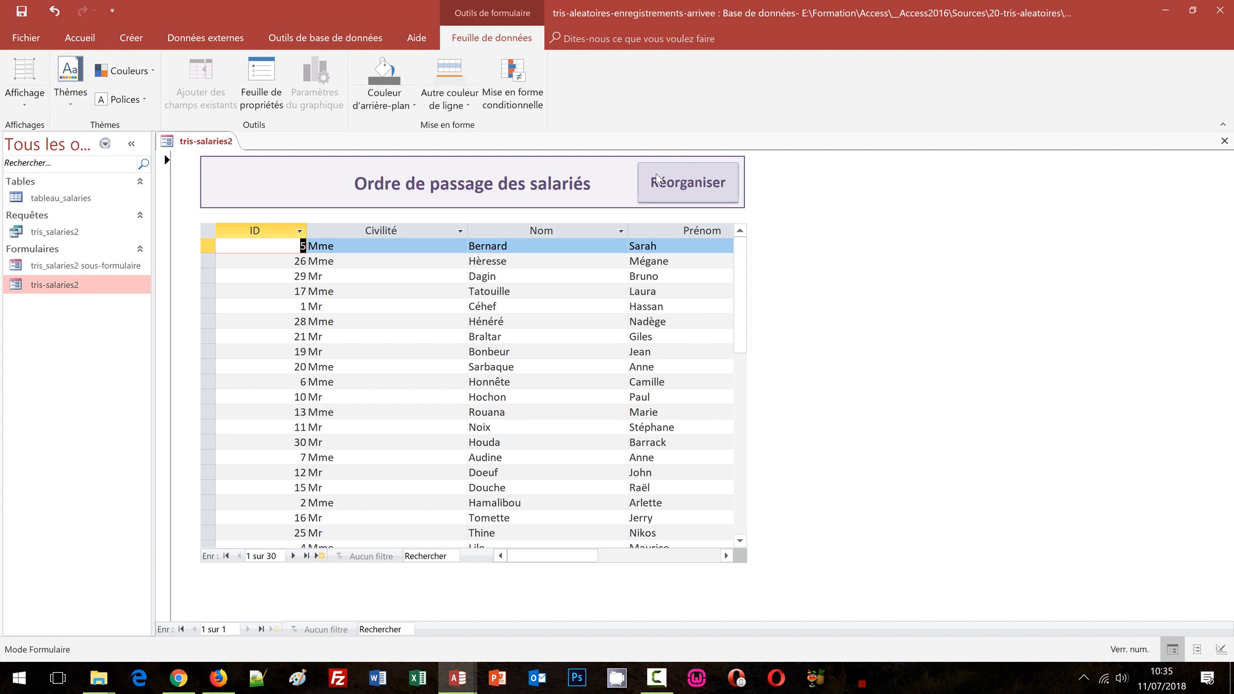
click(657, 179)
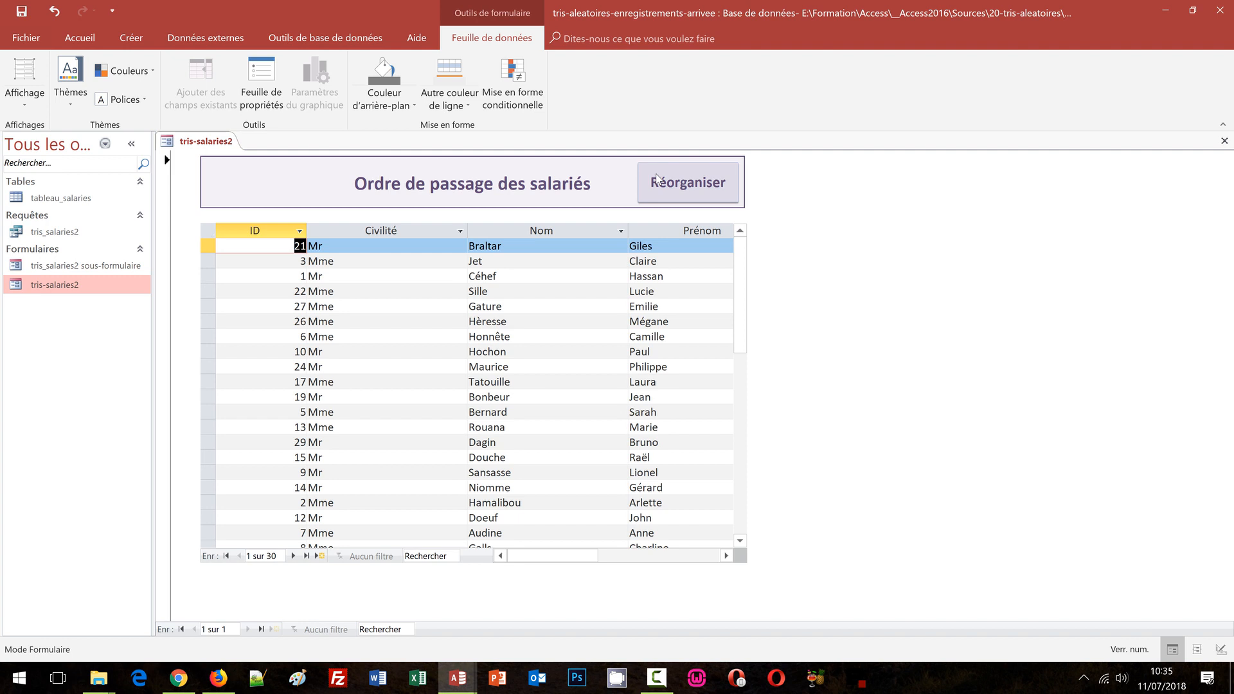
click(656, 178)
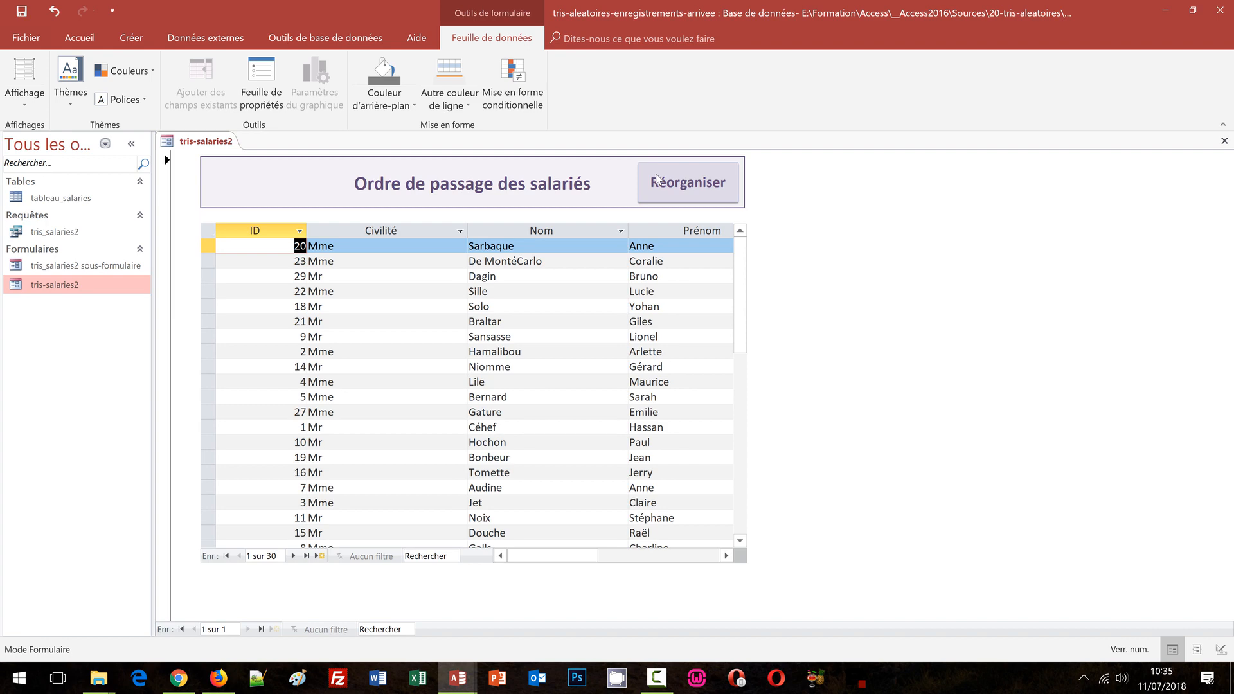
click(656, 178)
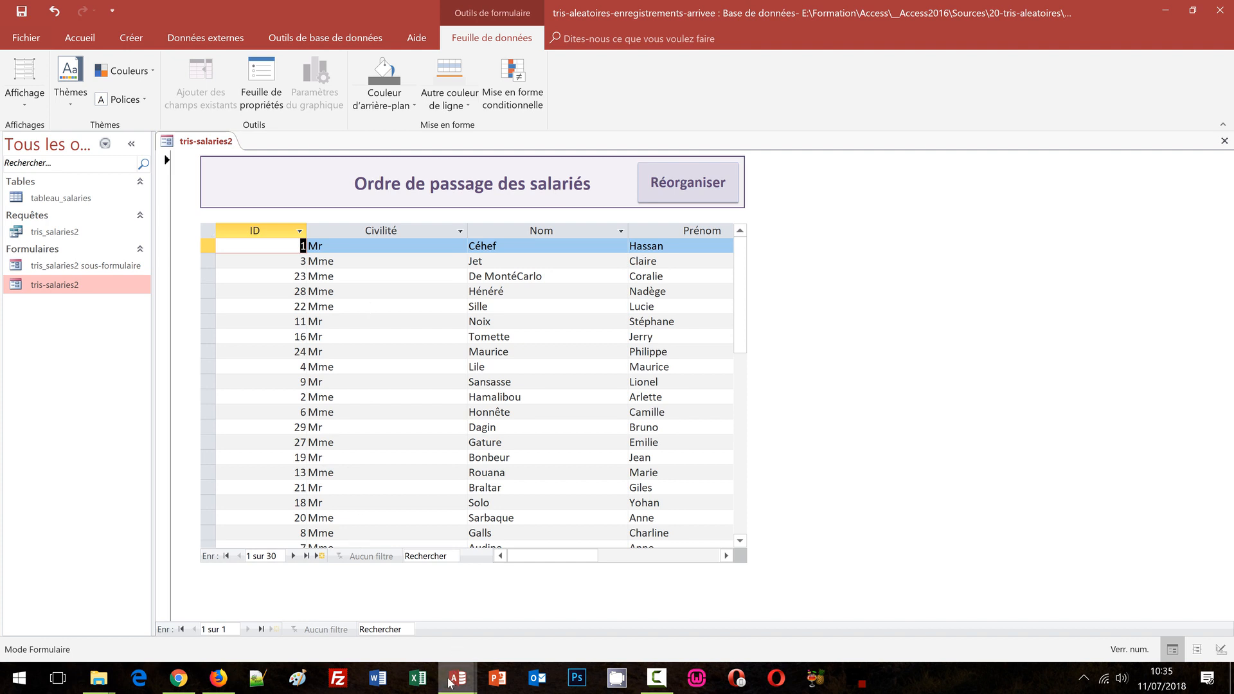
Step: Switch to the tris-aleatoires-enregistrements database, review the records of the tableau_salaries table and close it
mouse_move(449, 682)
click(478, 649)
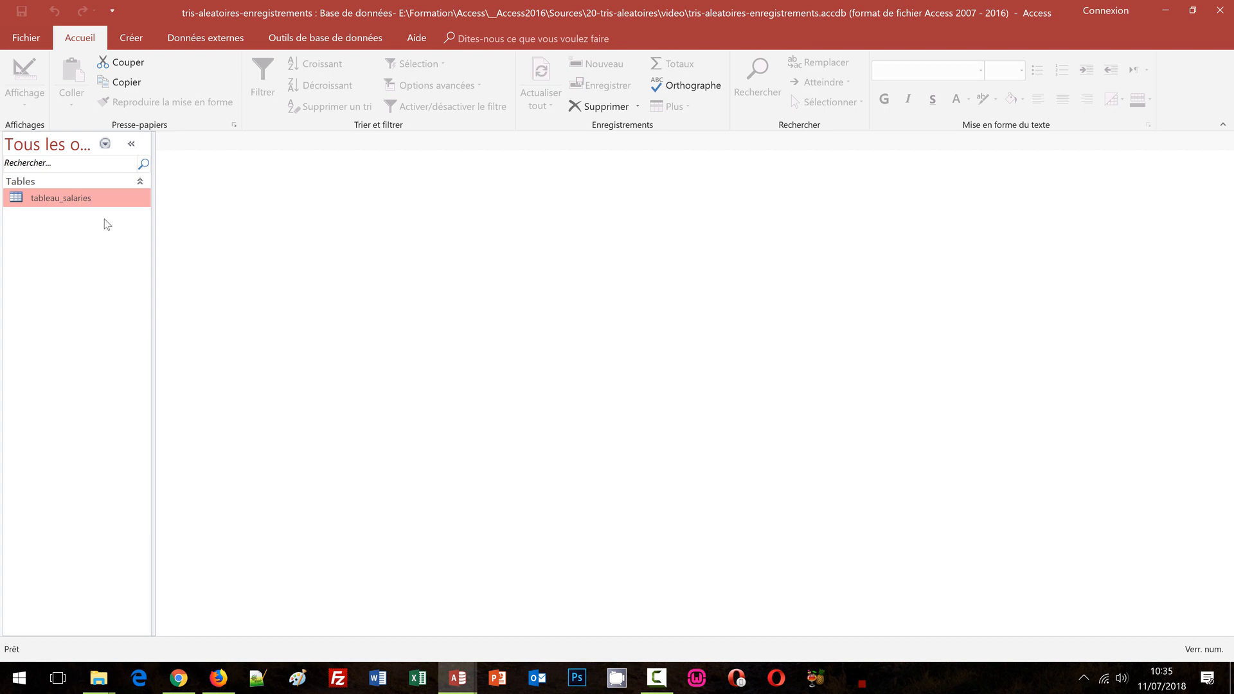
double_click(59, 201)
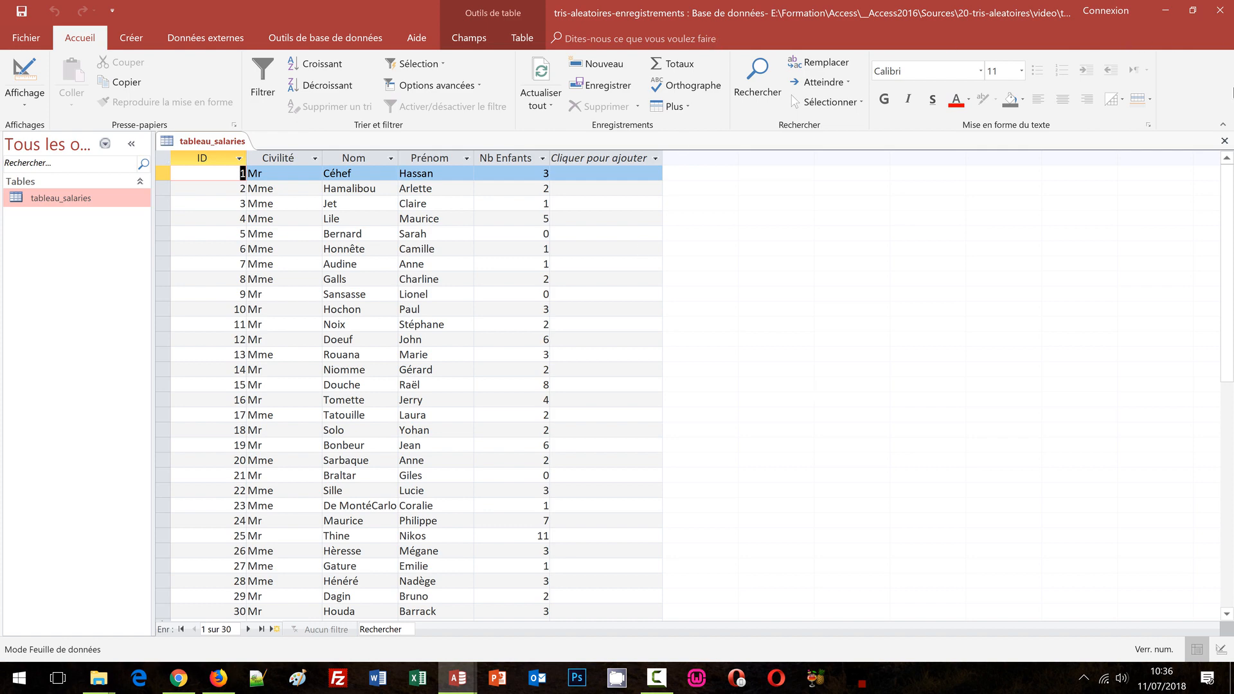
click(1224, 141)
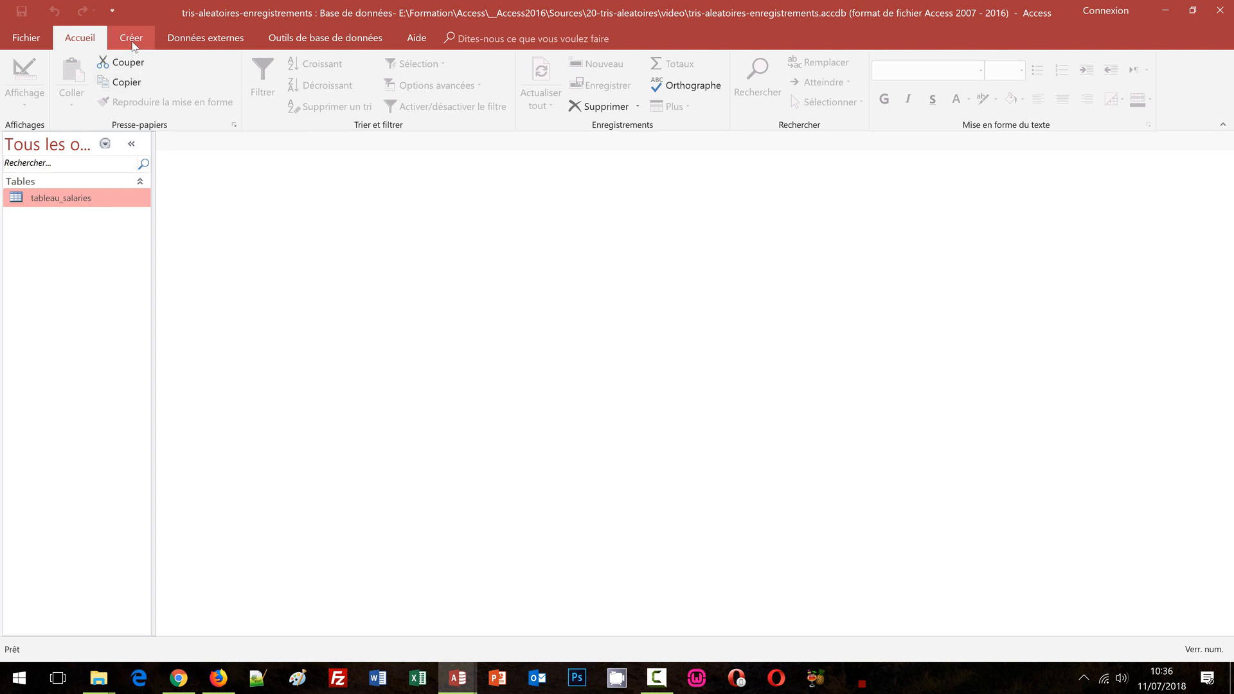
Step: Create a new query in design view based on the tableau_salaries table
click(131, 38)
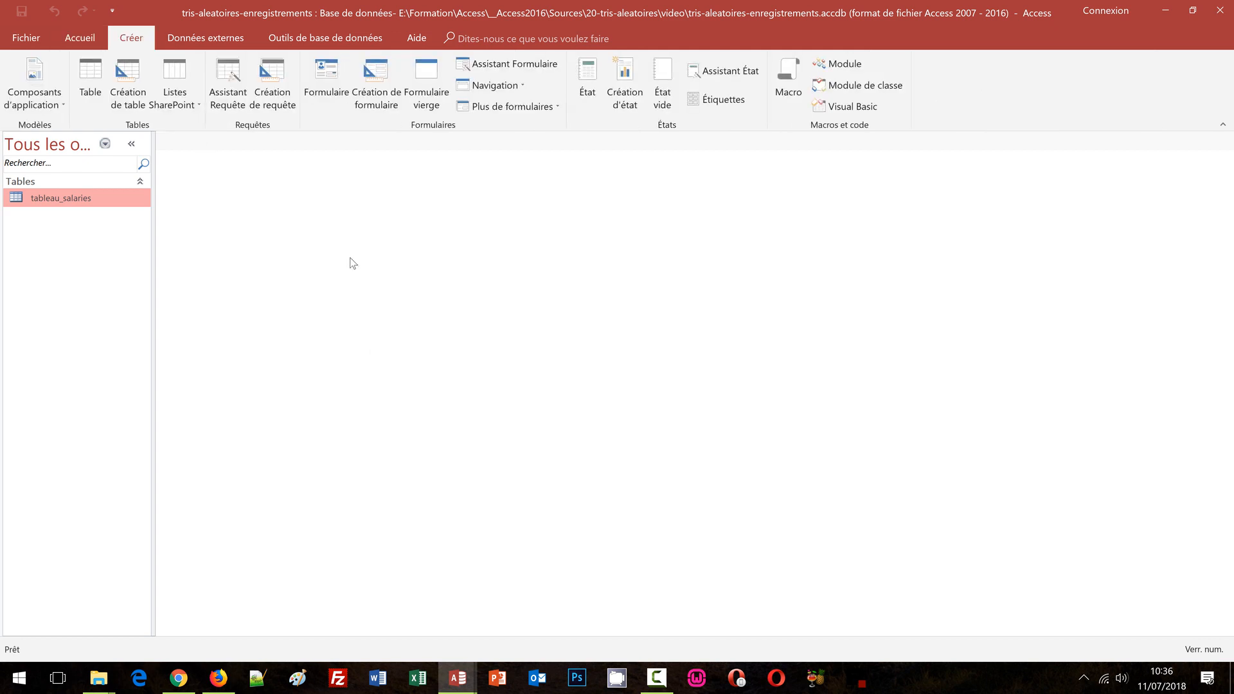
click(268, 92)
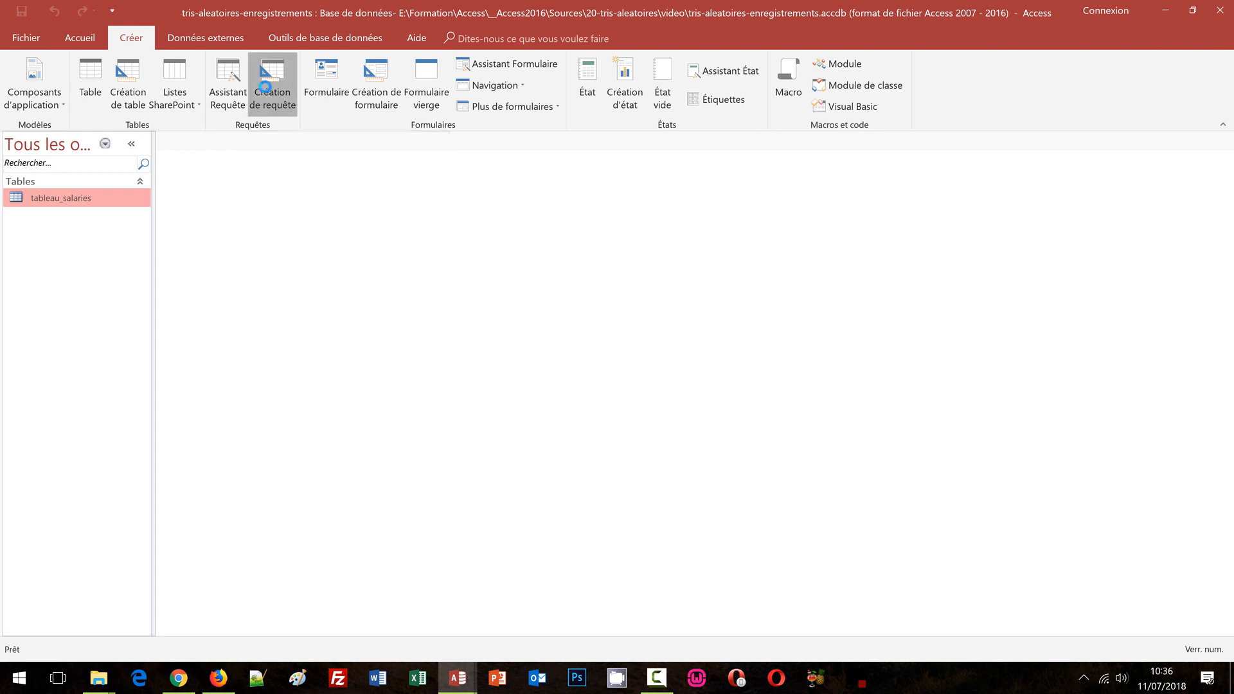
drag(591, 217, 509, 143)
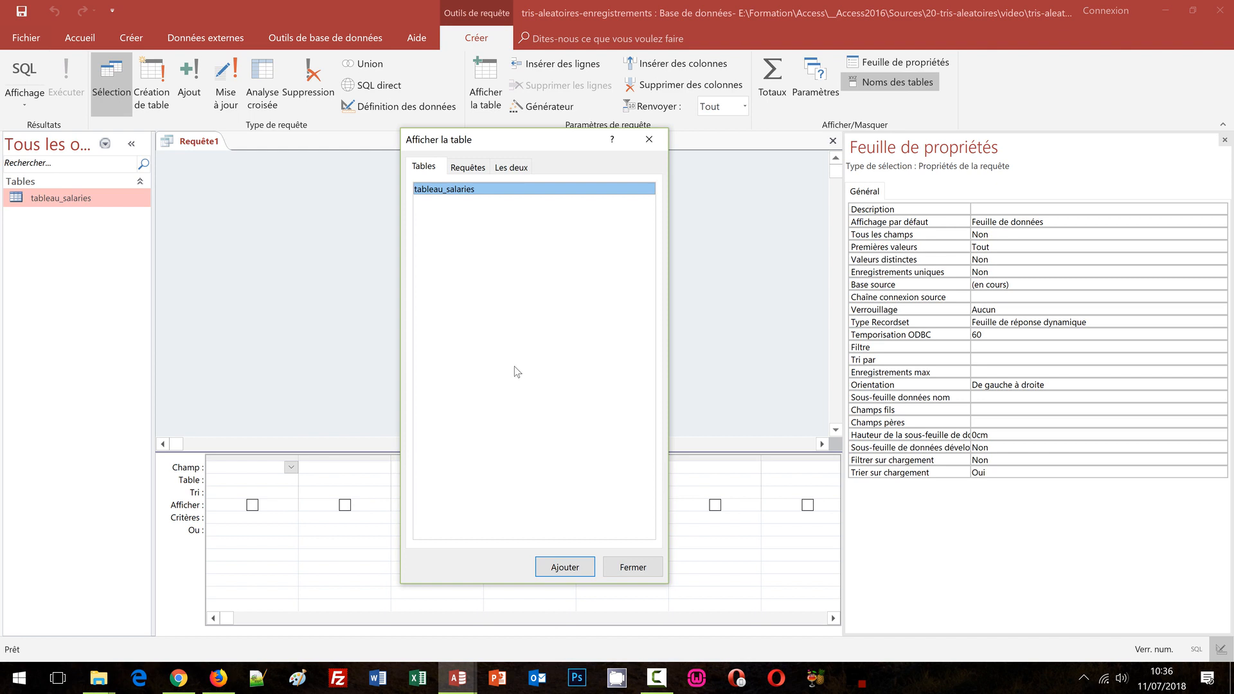
click(566, 570)
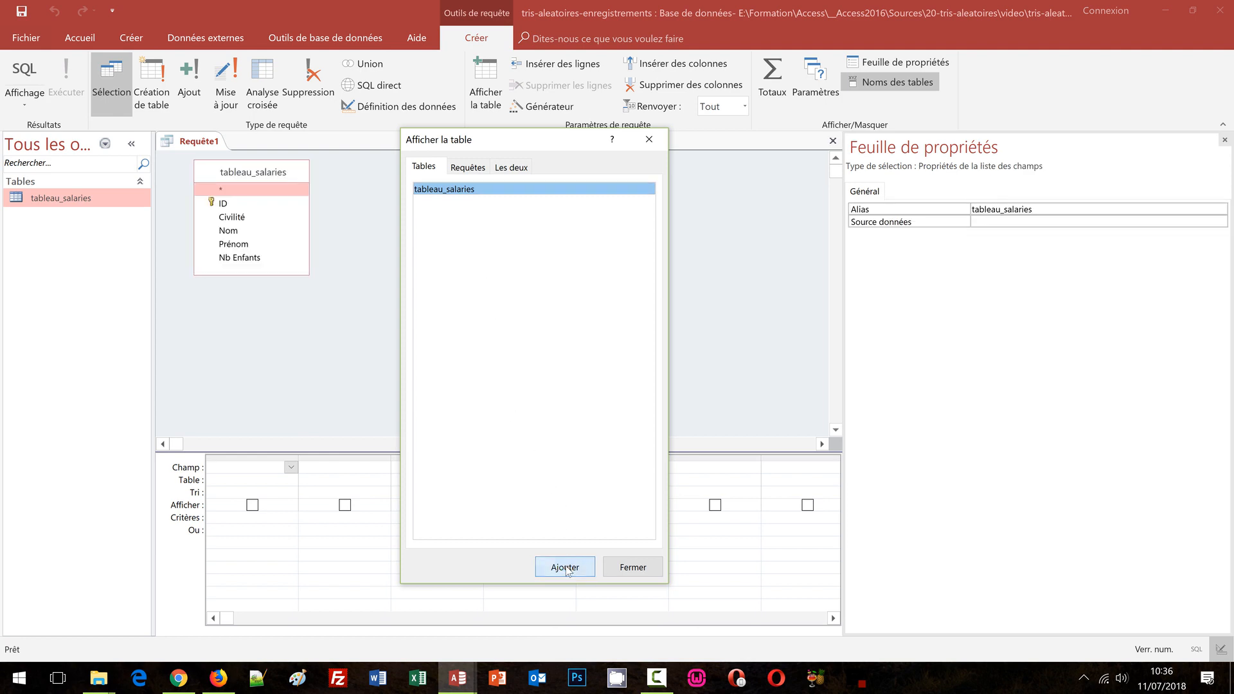
click(633, 569)
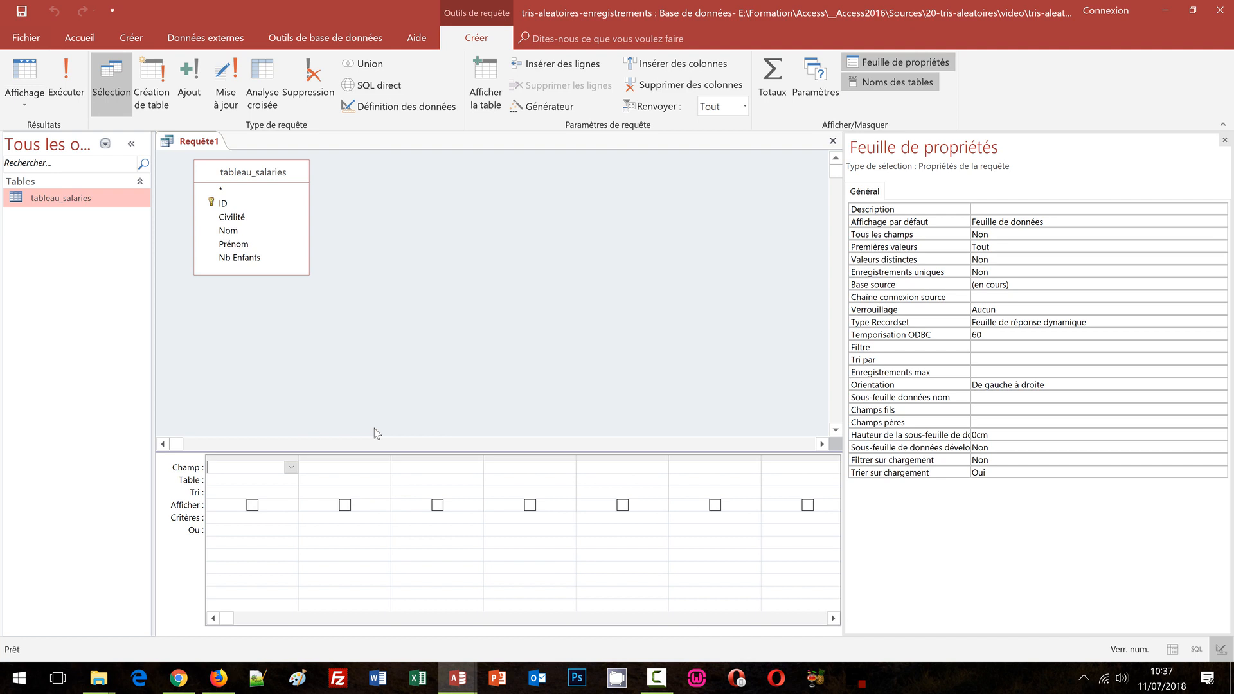
Step: Add the fields ID, Civilité, Nom, Prénom and Nb Enfants to the query grid and run the query
click(232, 208)
click(232, 208)
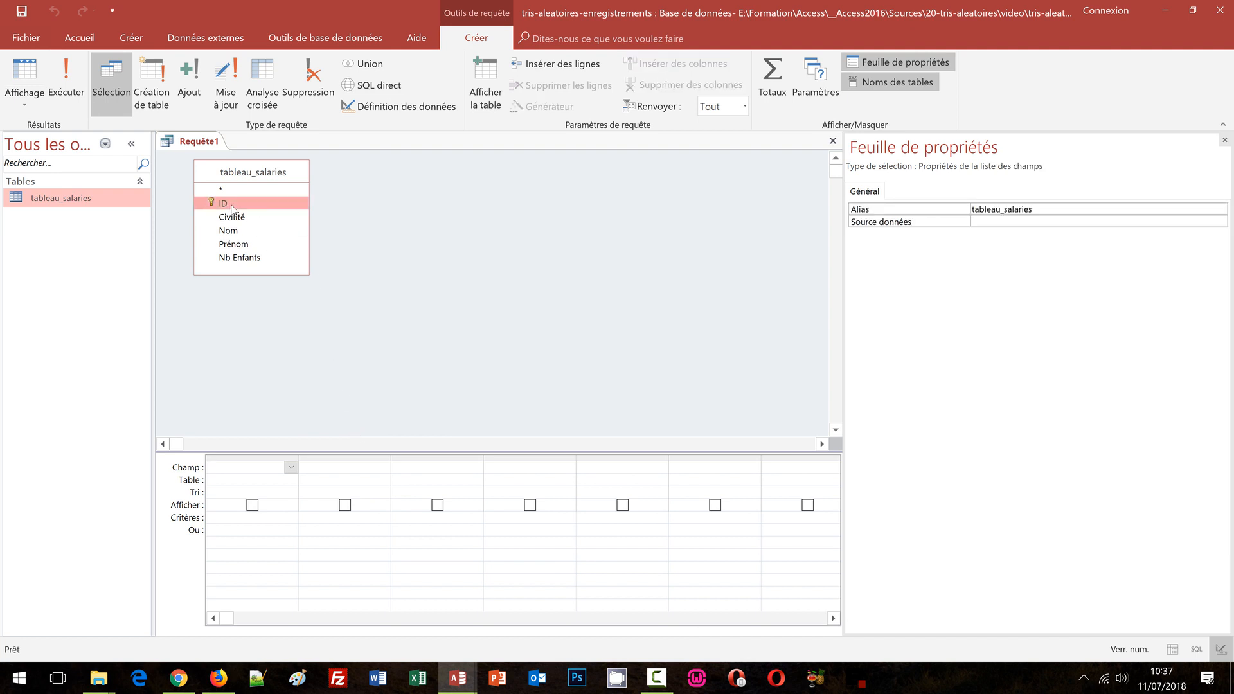
shift+click(238, 258)
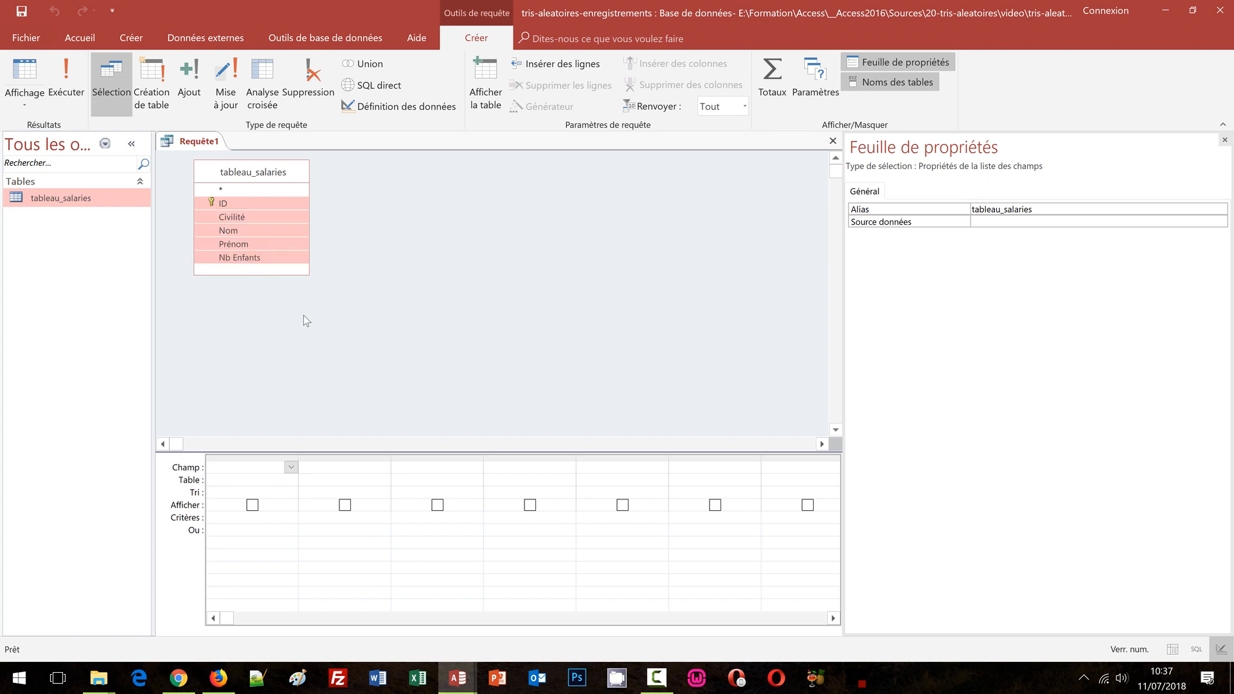
drag(230, 203, 256, 467)
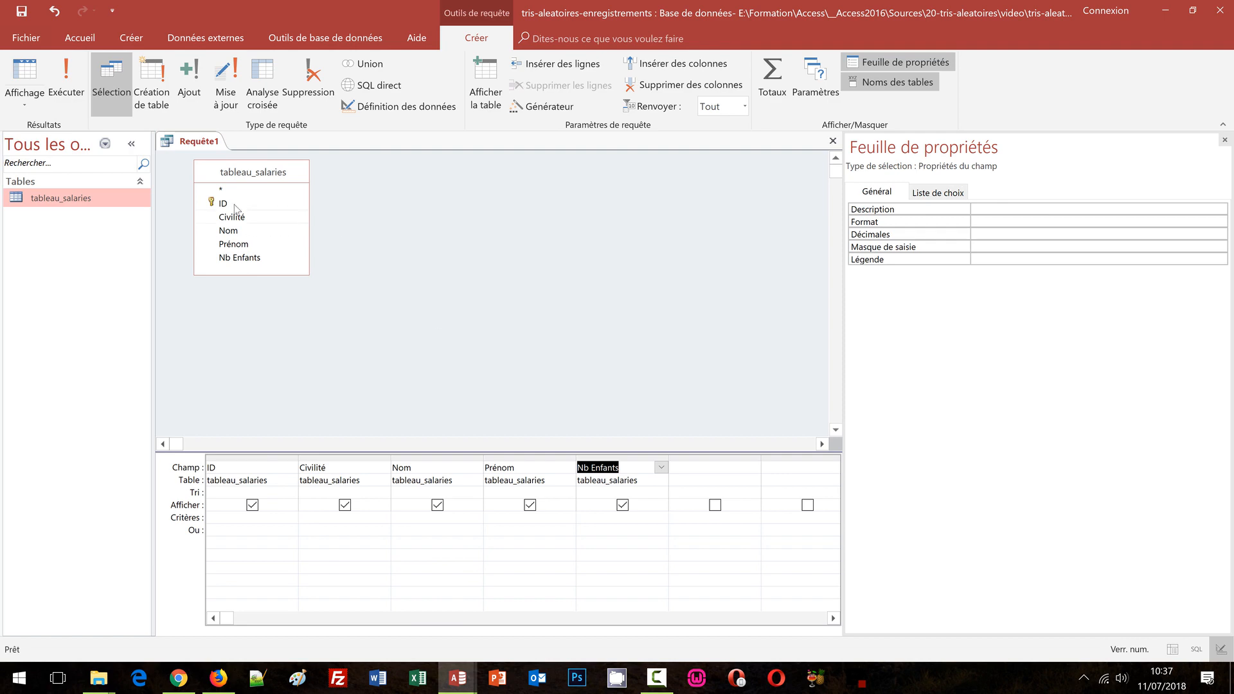
click(69, 97)
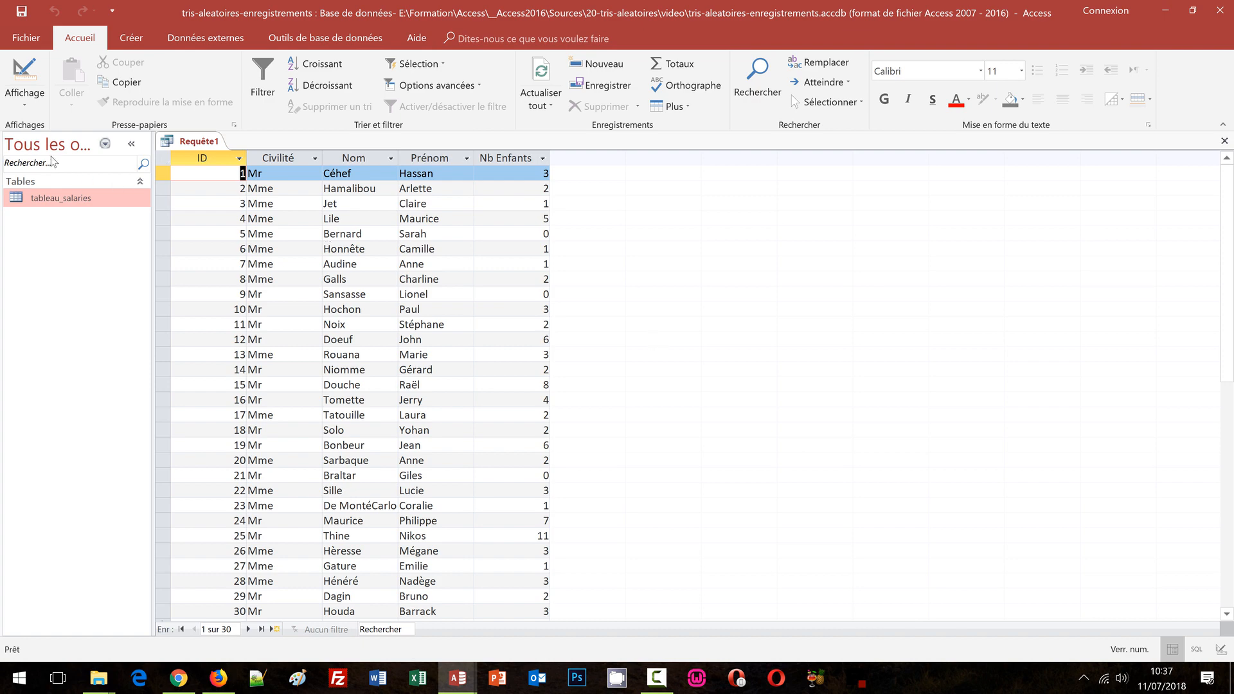
Step: Show the query's SQL code and remove the tableau_salaries prefix from all five fields of the SELECT clause
click(24, 104)
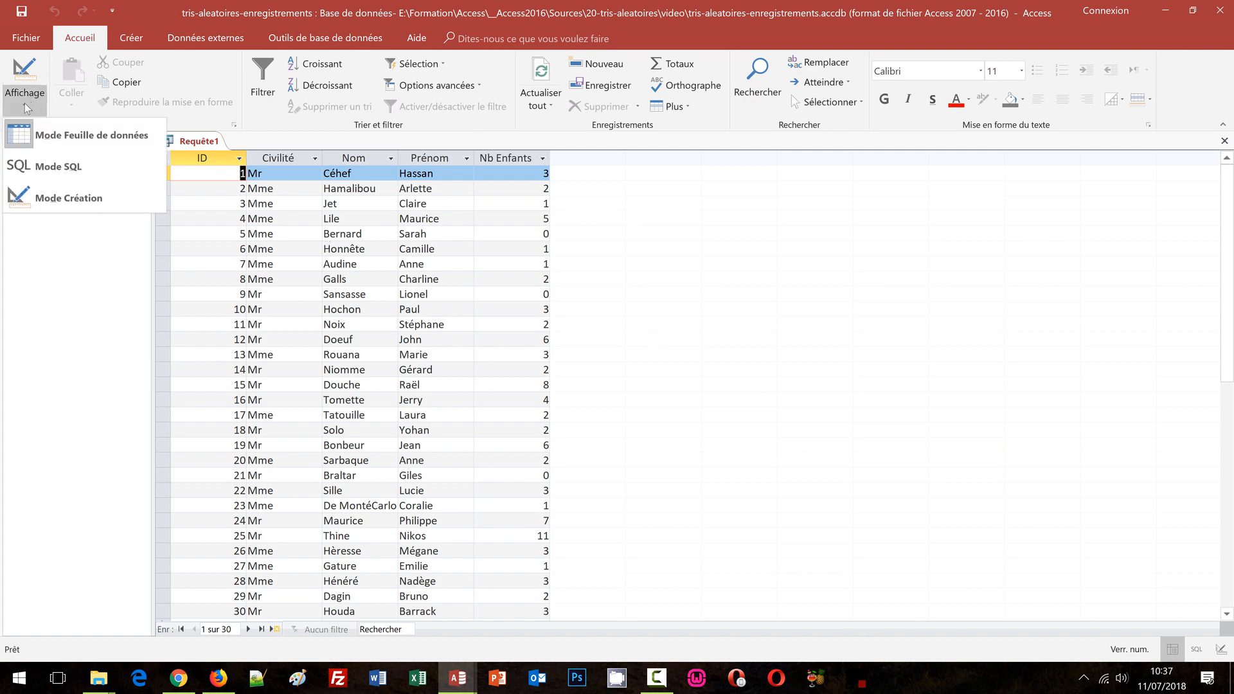
click(60, 165)
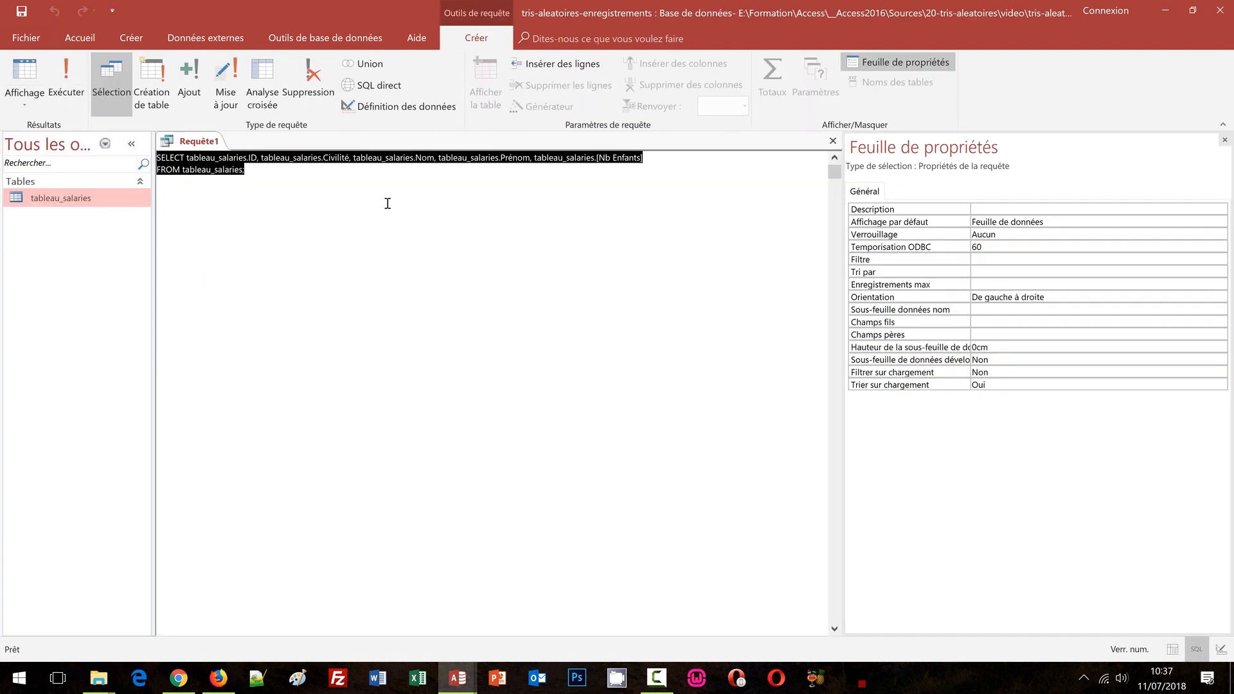
click(303, 177)
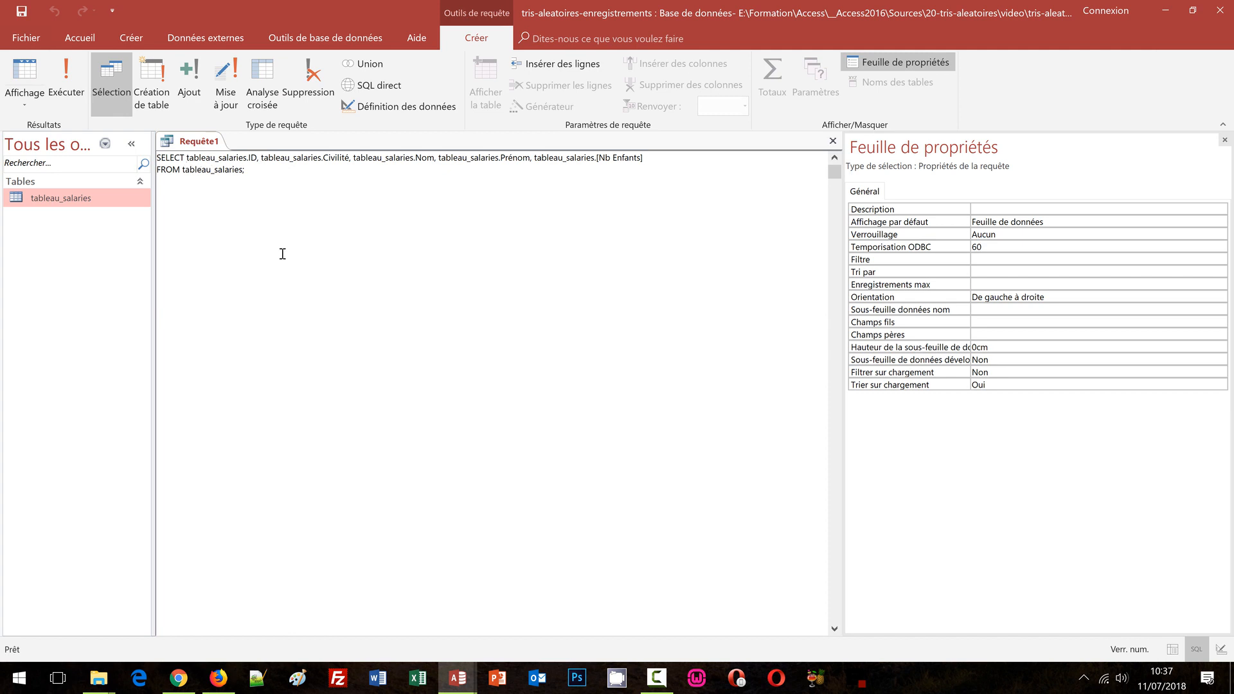
key(ctrl+shift+Right)
key(ctrl+shift+Right)
key(Delete)
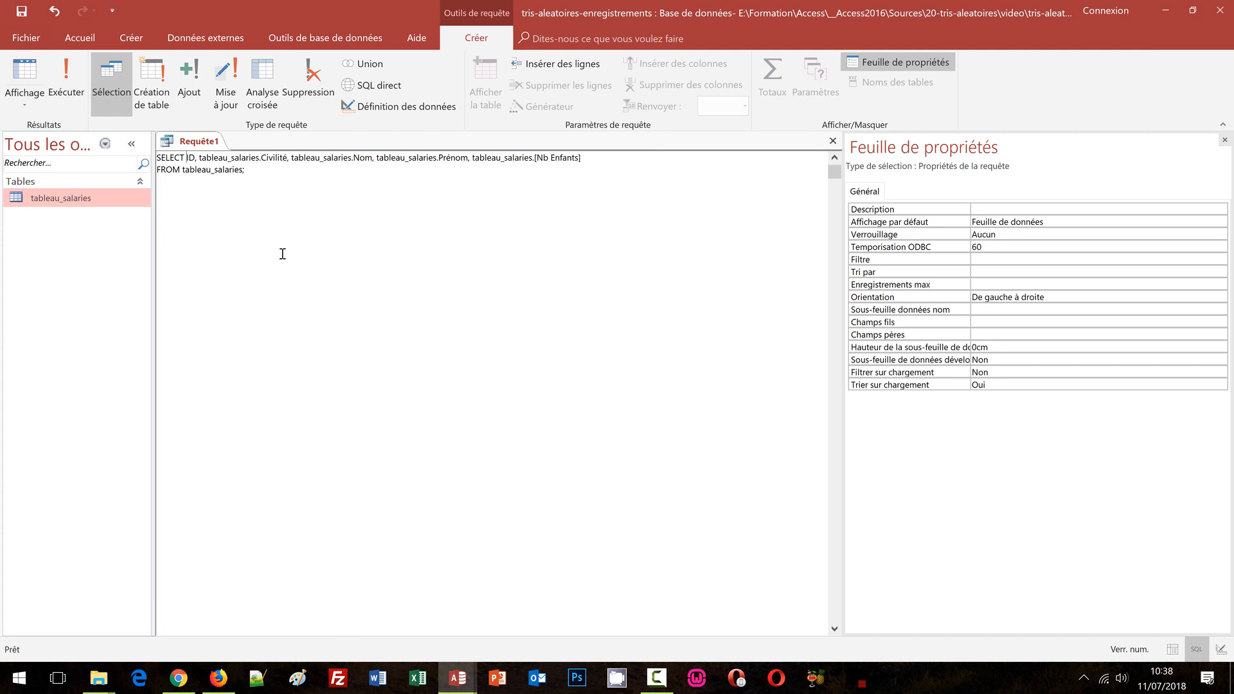
key(ctrl+shift+Right)
key(ctrl+shift+Right)
key(Delete)
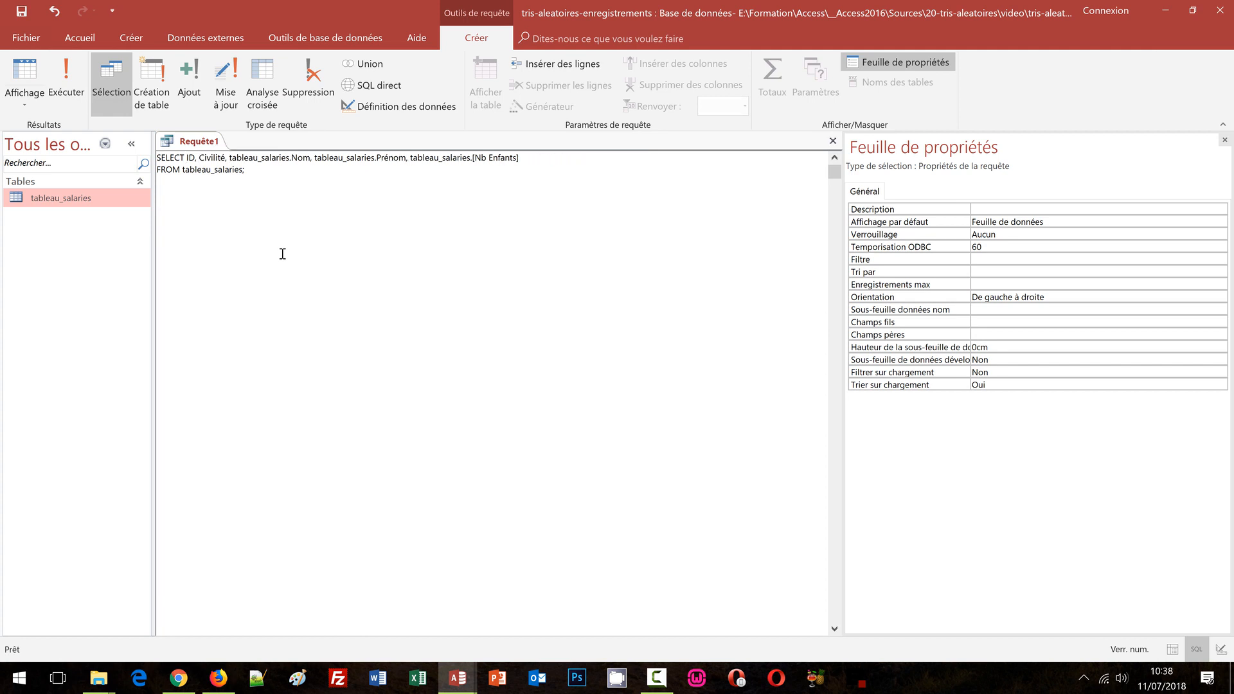
key(ctrl+shift+Right)
key(ctrl+shift+Right)
key(Delete)
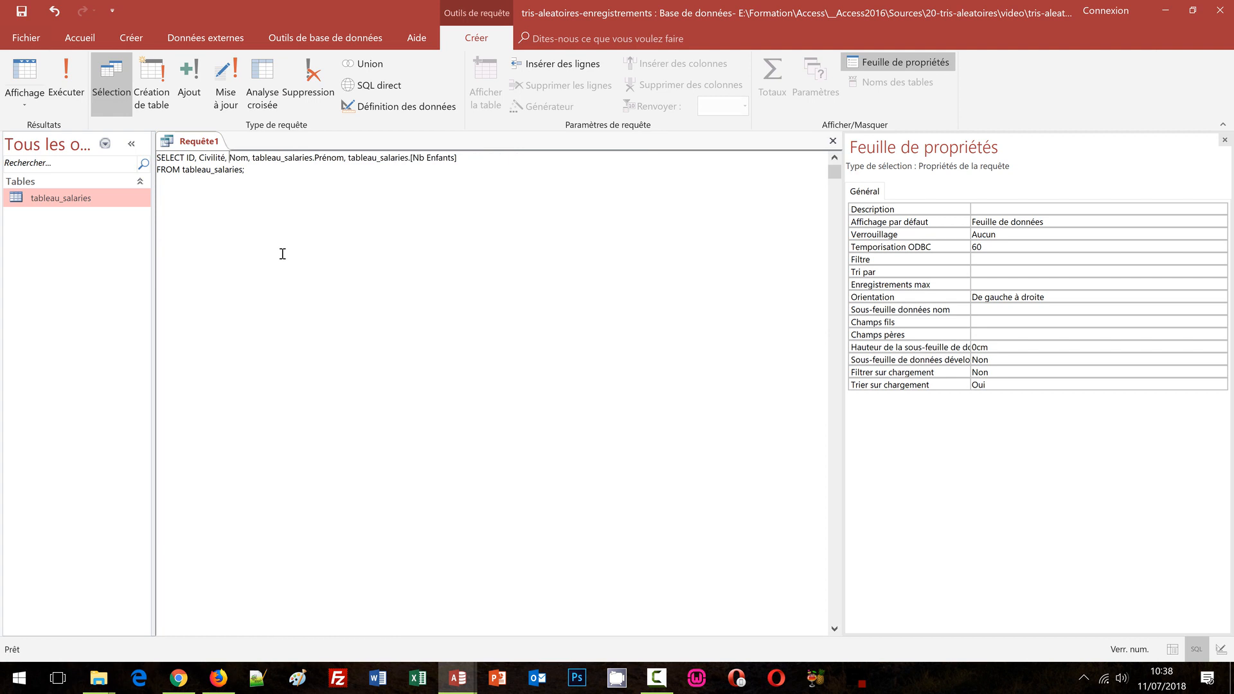
key(ctrl+shift+Right)
key(ctrl+shift+Right)
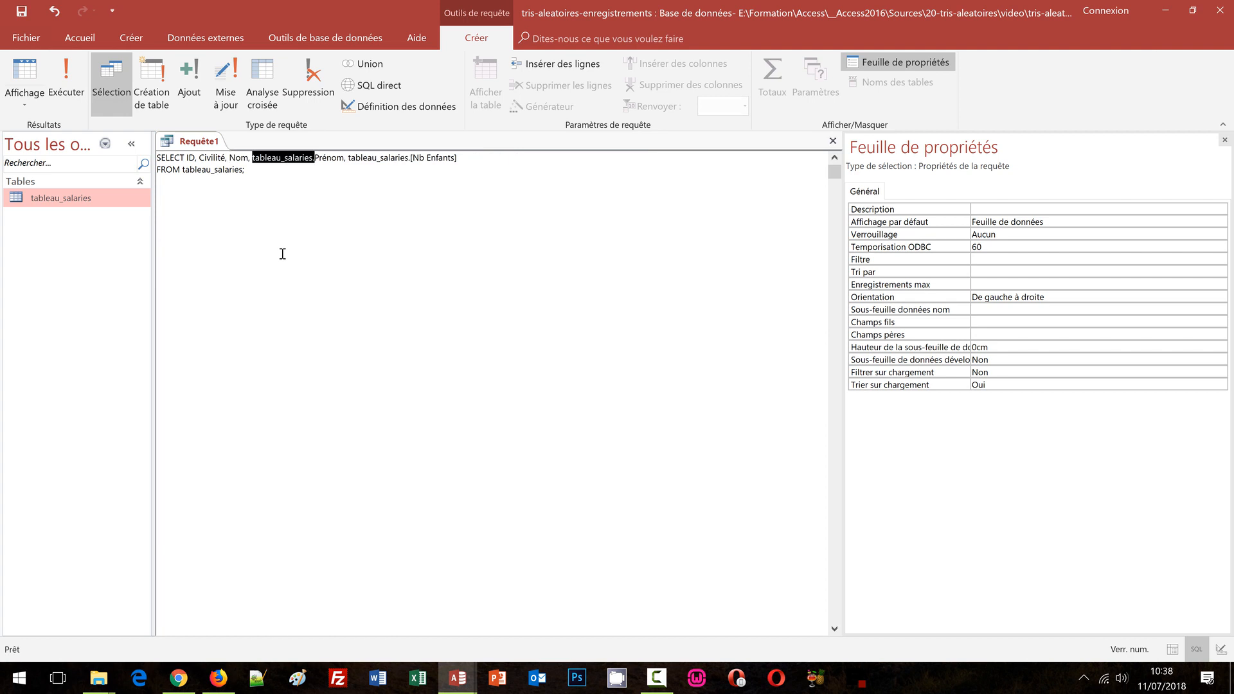
key(Delete)
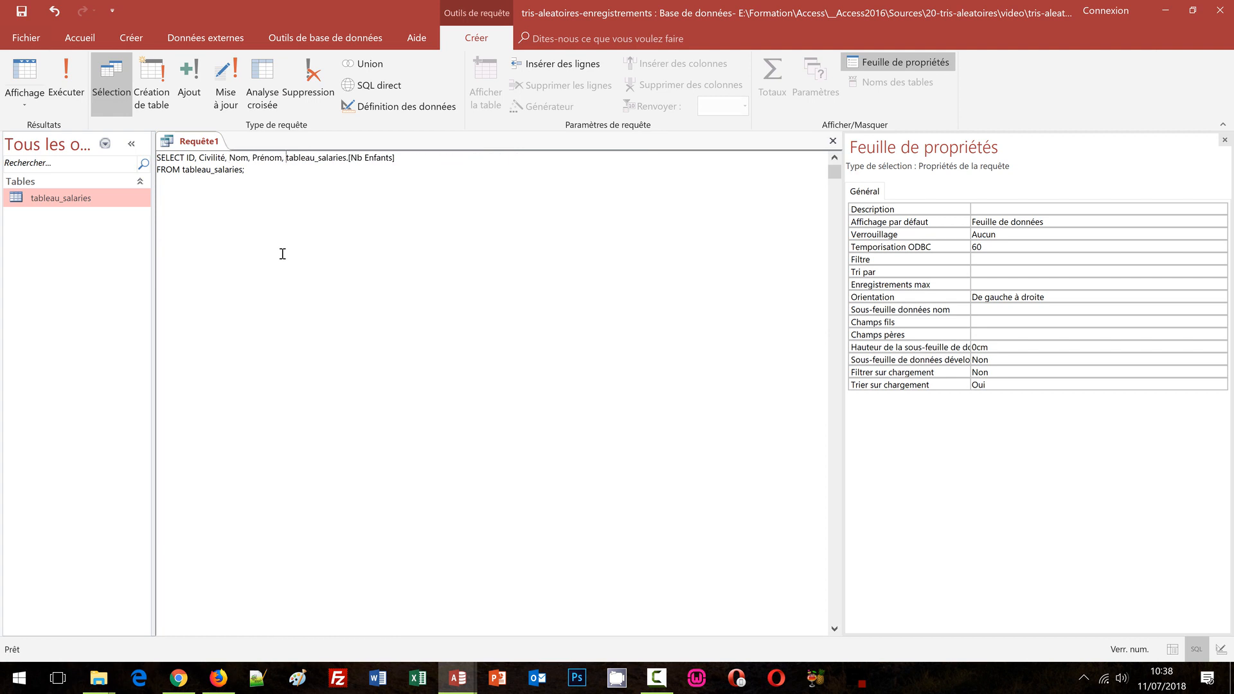
key(ctrl+shift+Right)
key(ctrl+shift+Right)
key(Delete)
Step: Bring the FROM clause onto the SELECT line and add ORDER BY Rnd(ID) at the end of the SQL statement
click(353, 161)
key(Delete)
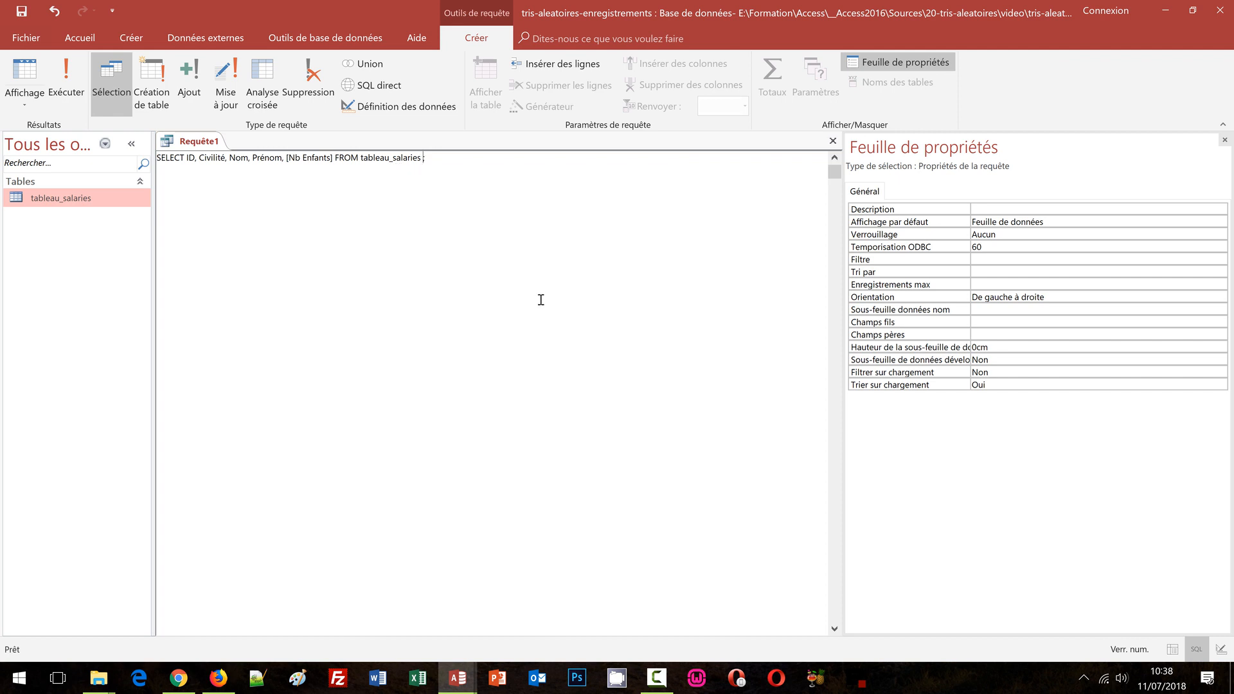
text(ORDER B)
text(Y)
text(Rnd;)
text(()
text(ID)
text())
Step: Run the query and requery its results repeatedly to check the random order of the employees
click(63, 67)
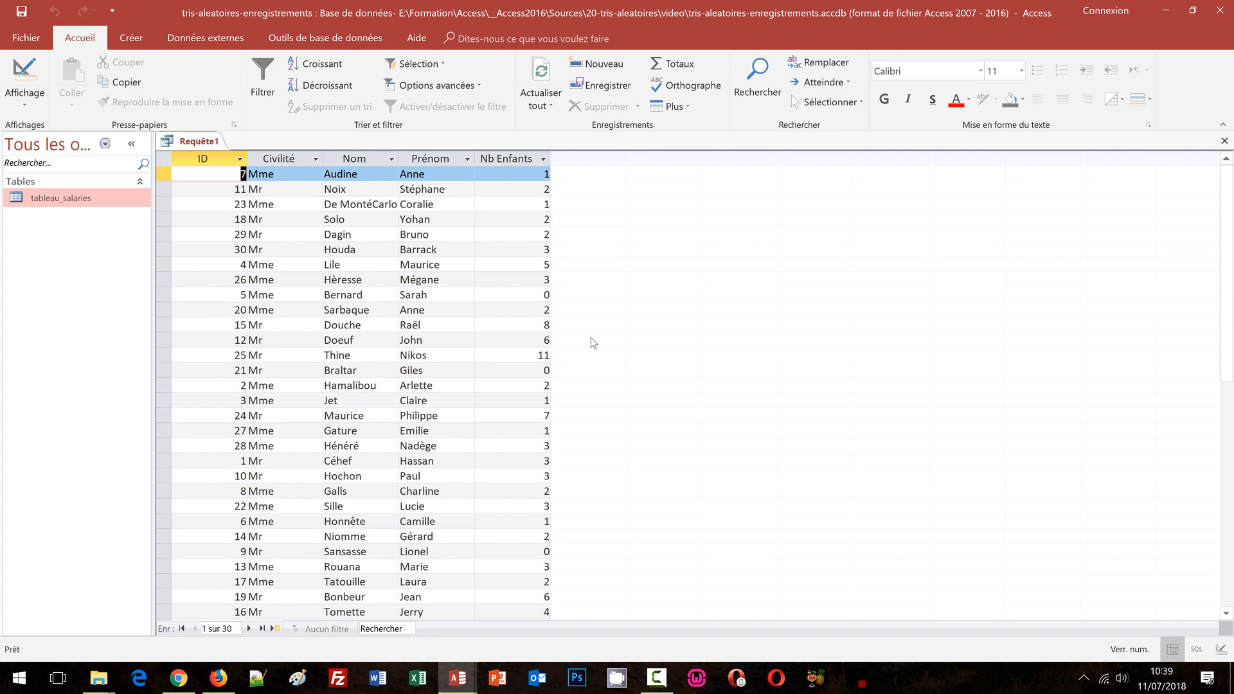
key(shift+F9)
key(shift+F9)
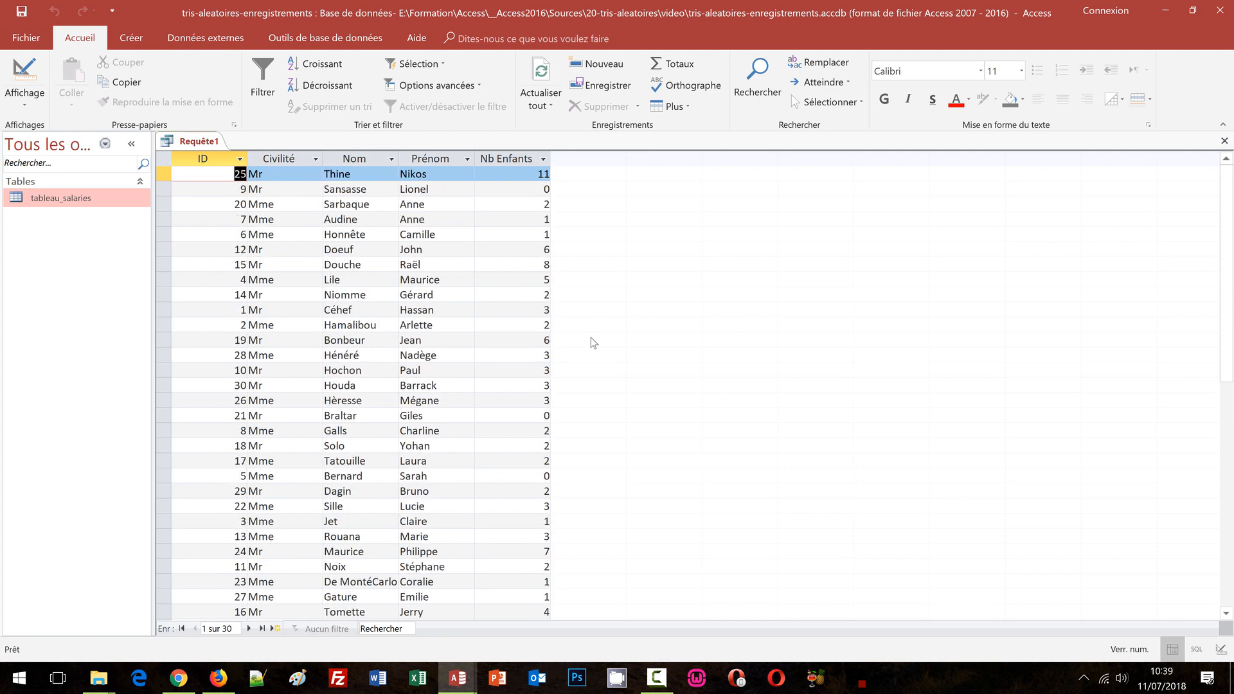
key(shift+F9)
key(shift+F9)
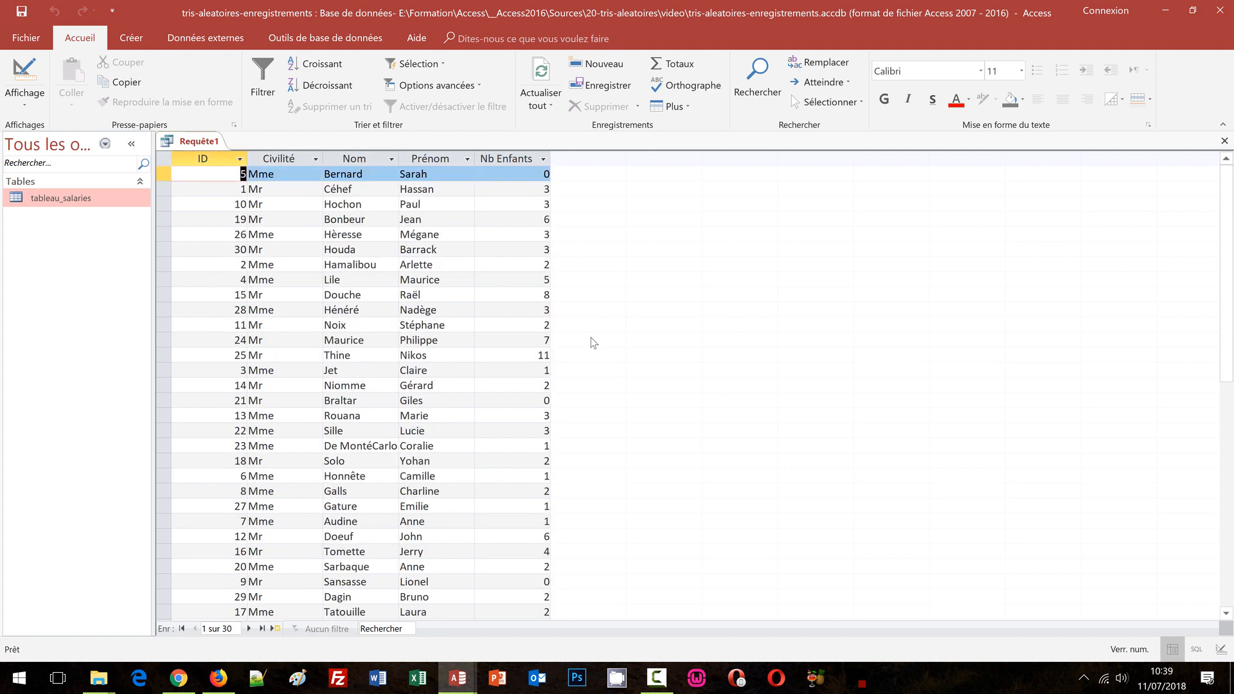
key(shift+F9)
key(shift+F9)
key(shift+F9)
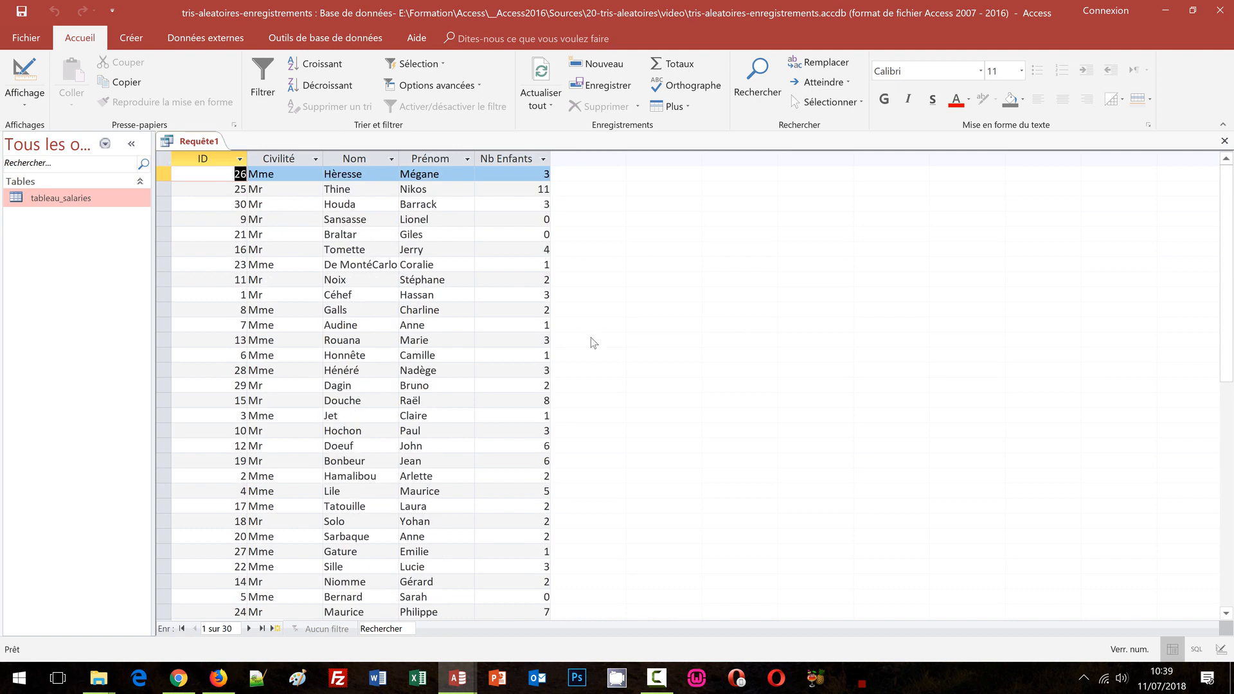
key(shift+F9)
key(shift+F9)
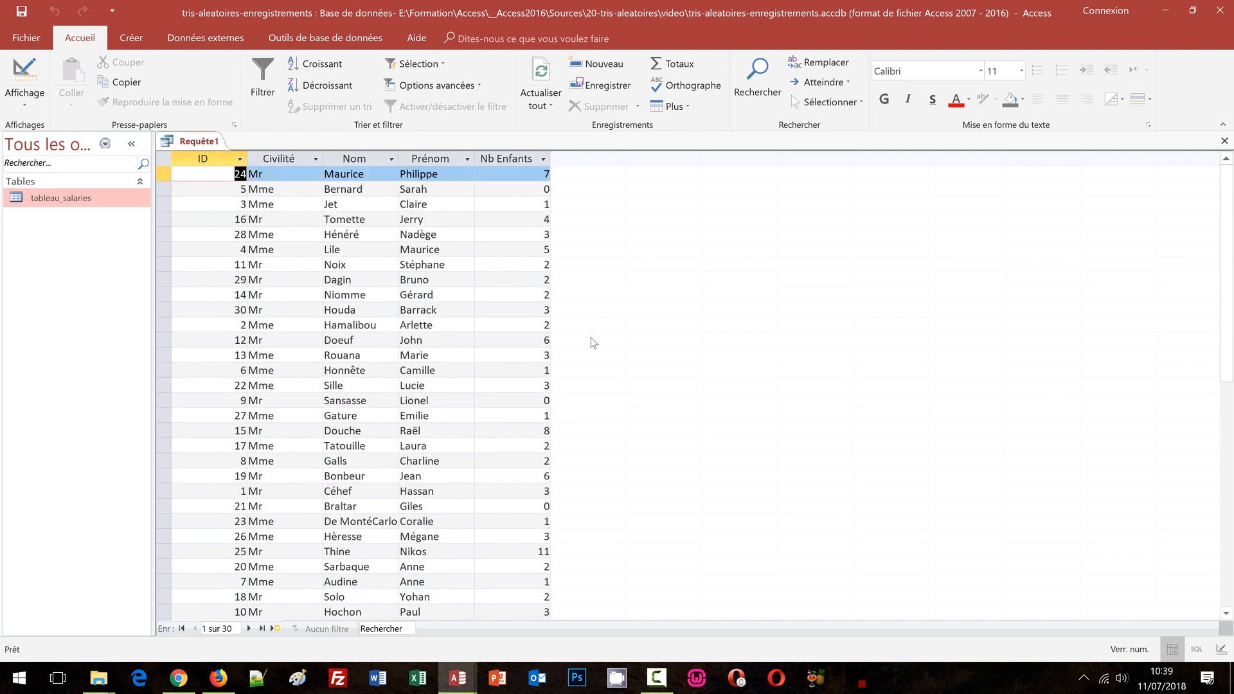
key(shift+F9)
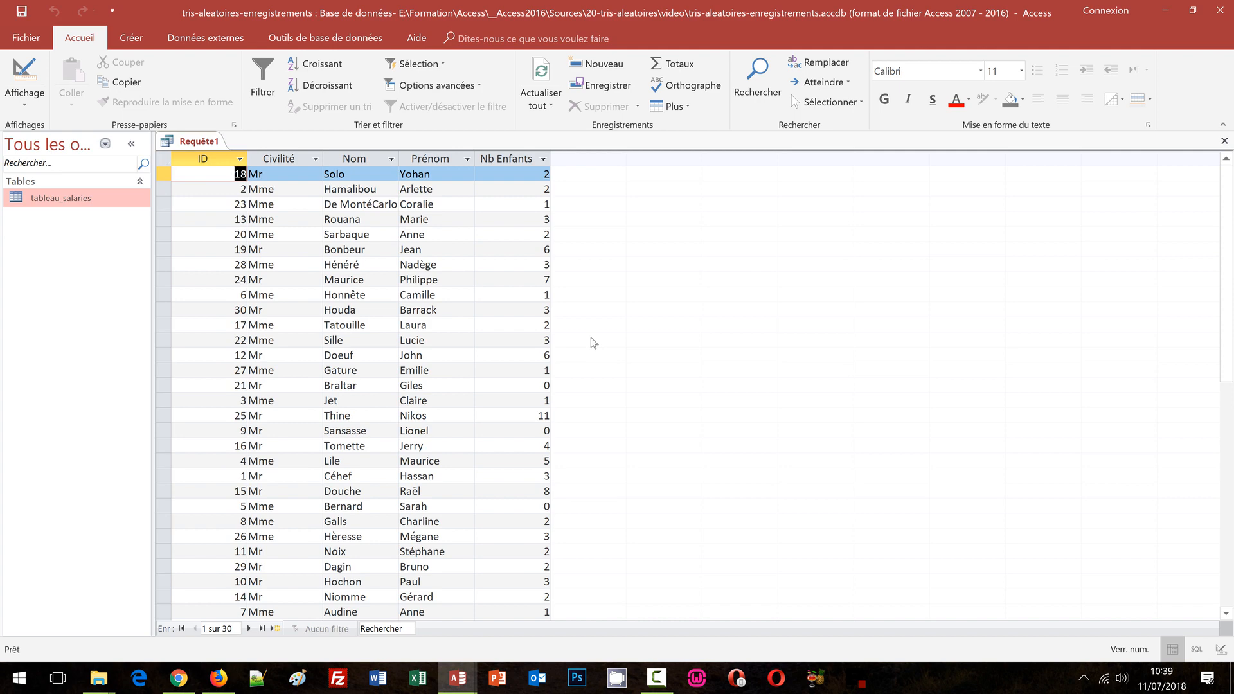
Step: Show the query in design view to examine how the random sort is set up in the grid
click(25, 108)
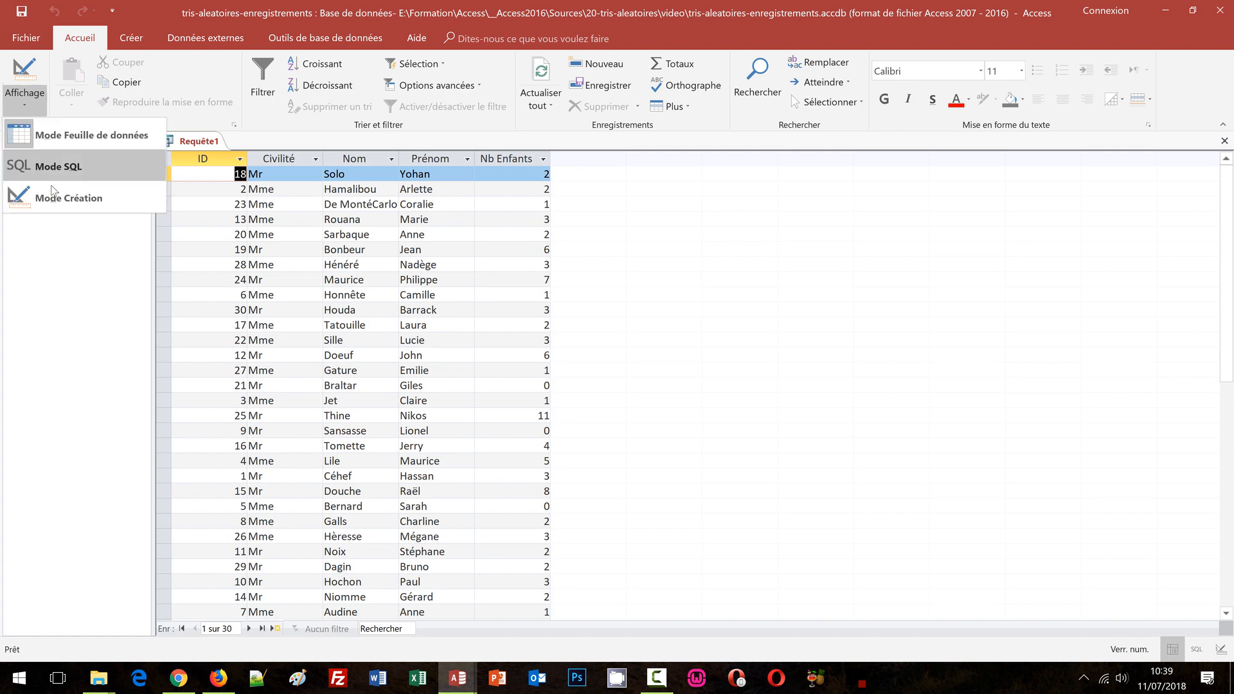
click(55, 199)
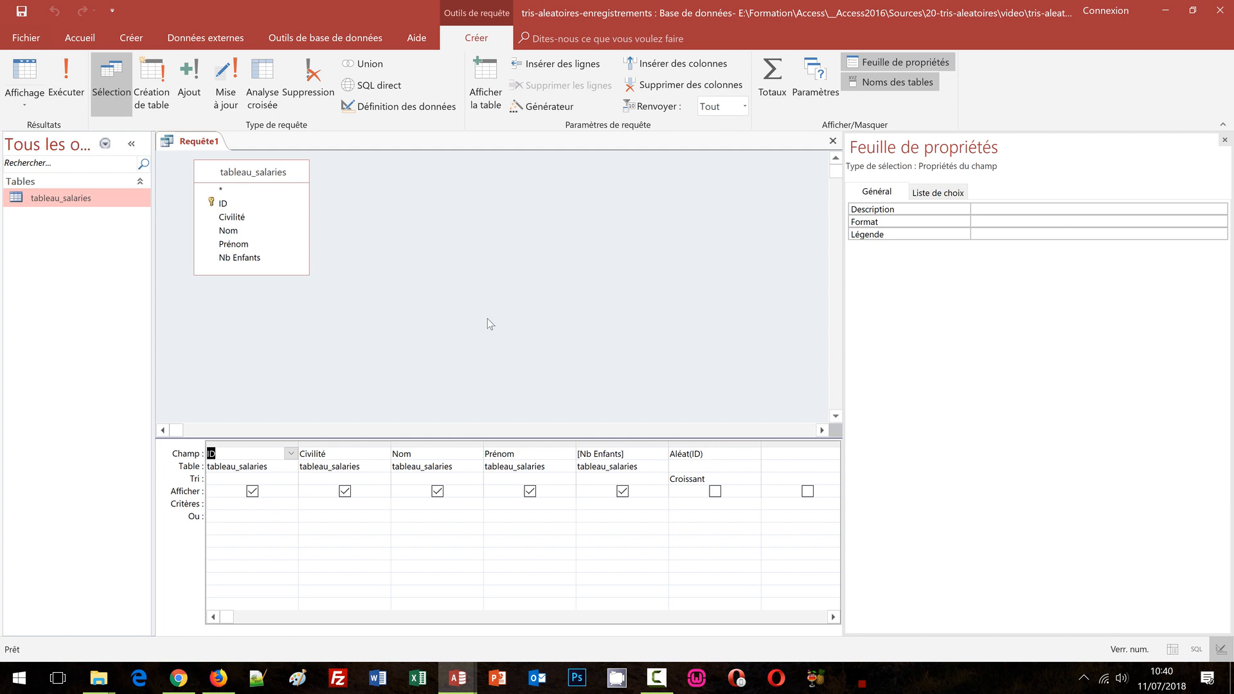
Step: Save the random-sort query under the name tris_salaries and close it
key(ctrl+s)
text(tri)
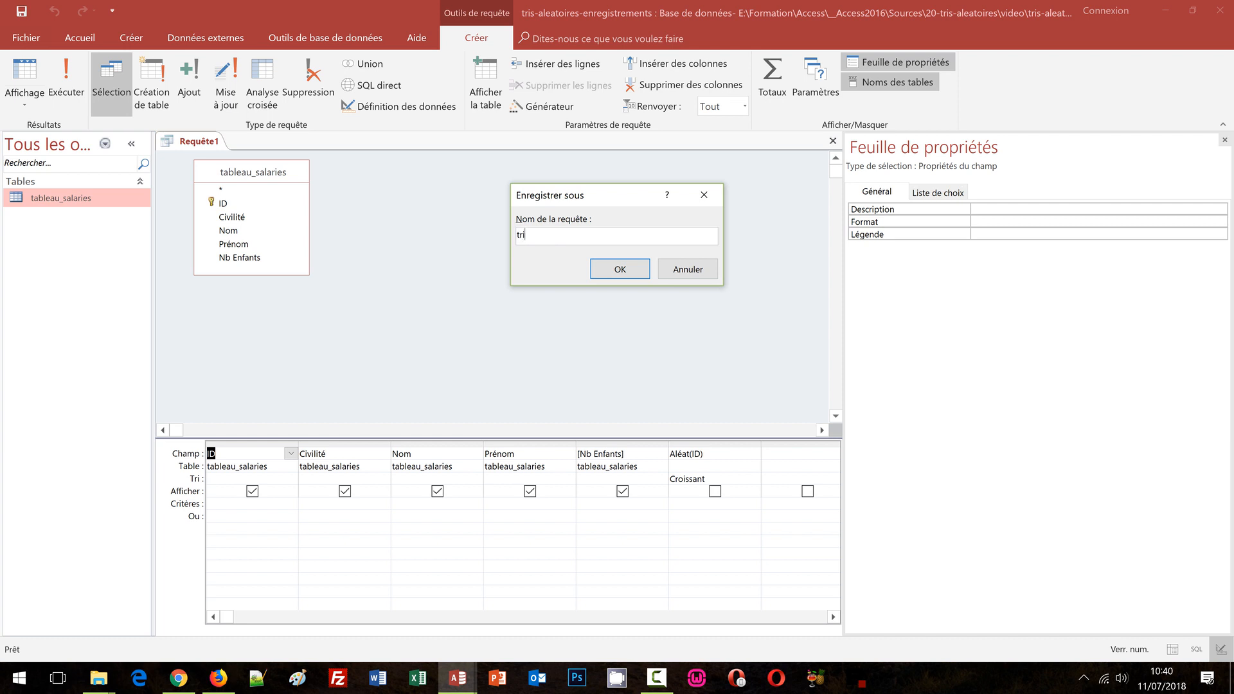
text(s_salaries)
click(620, 269)
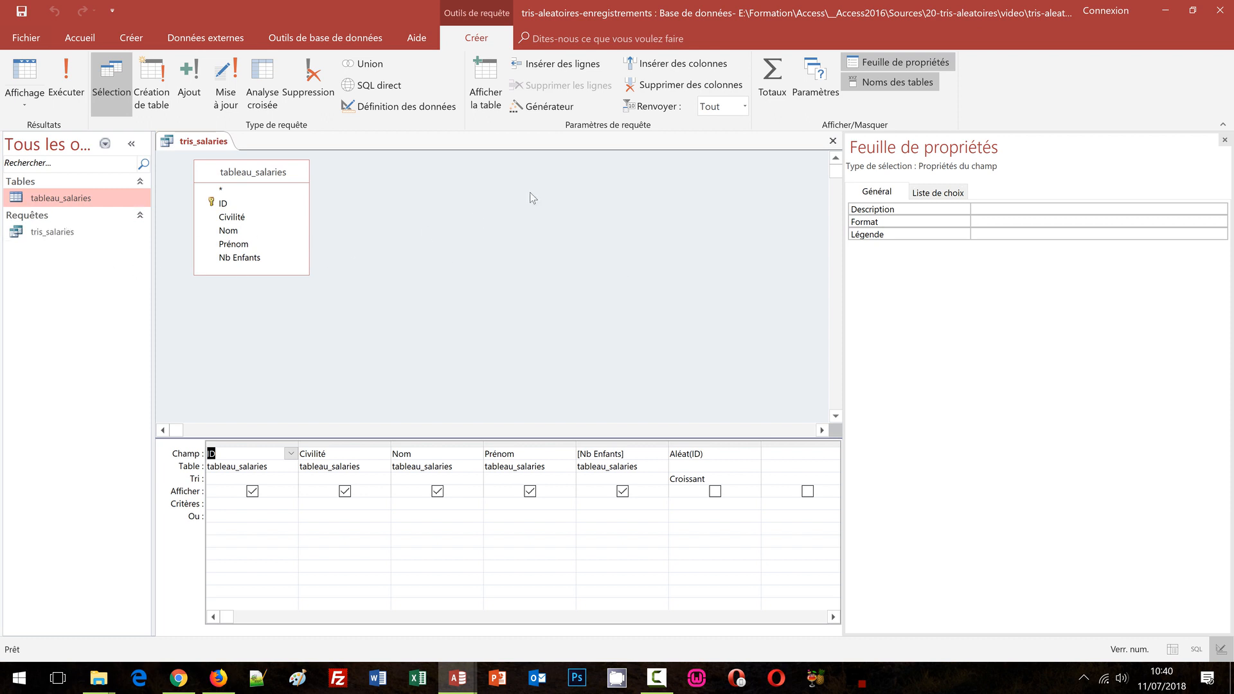
click(832, 141)
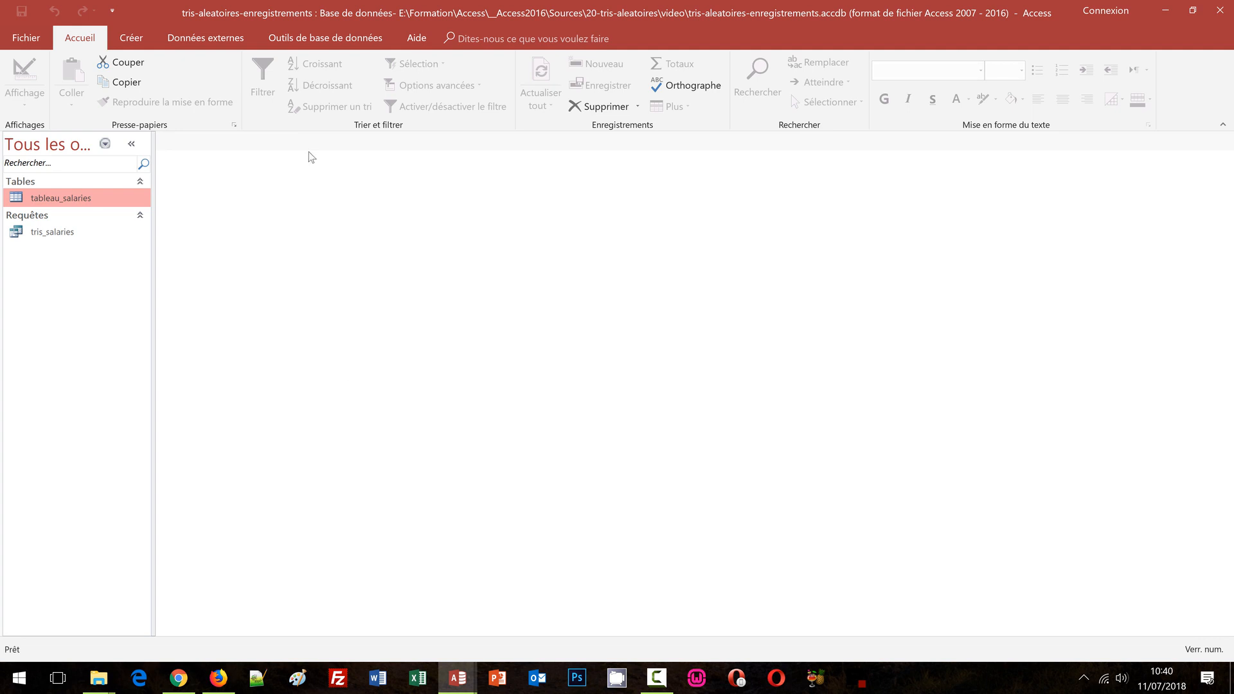
Step: Create a blank form in design view and enlarge its Détail section to about 21 cm wide by 14 cm high
click(131, 37)
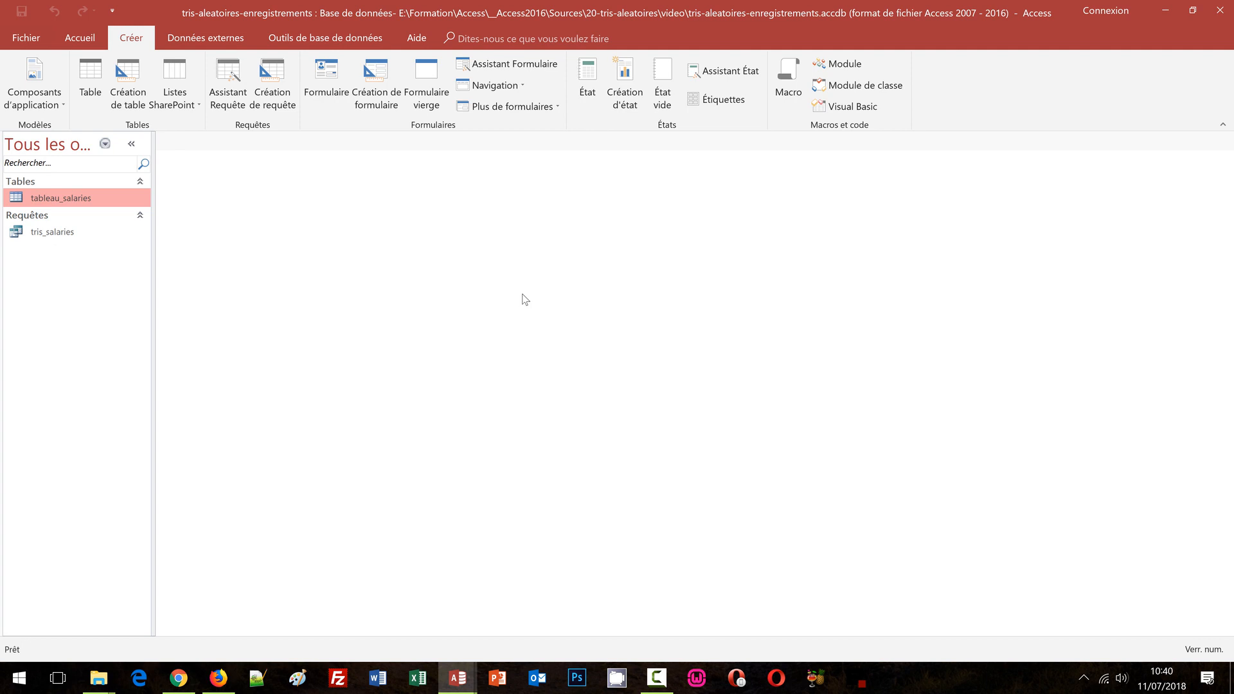
click(431, 103)
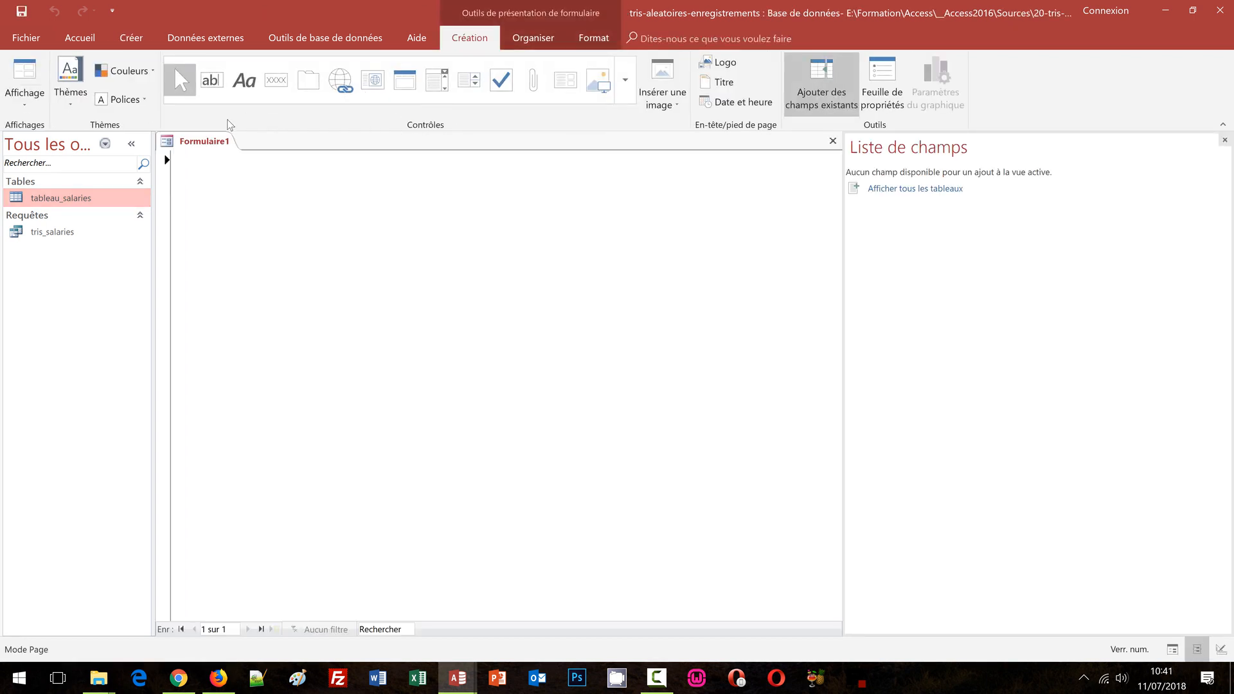
click(26, 109)
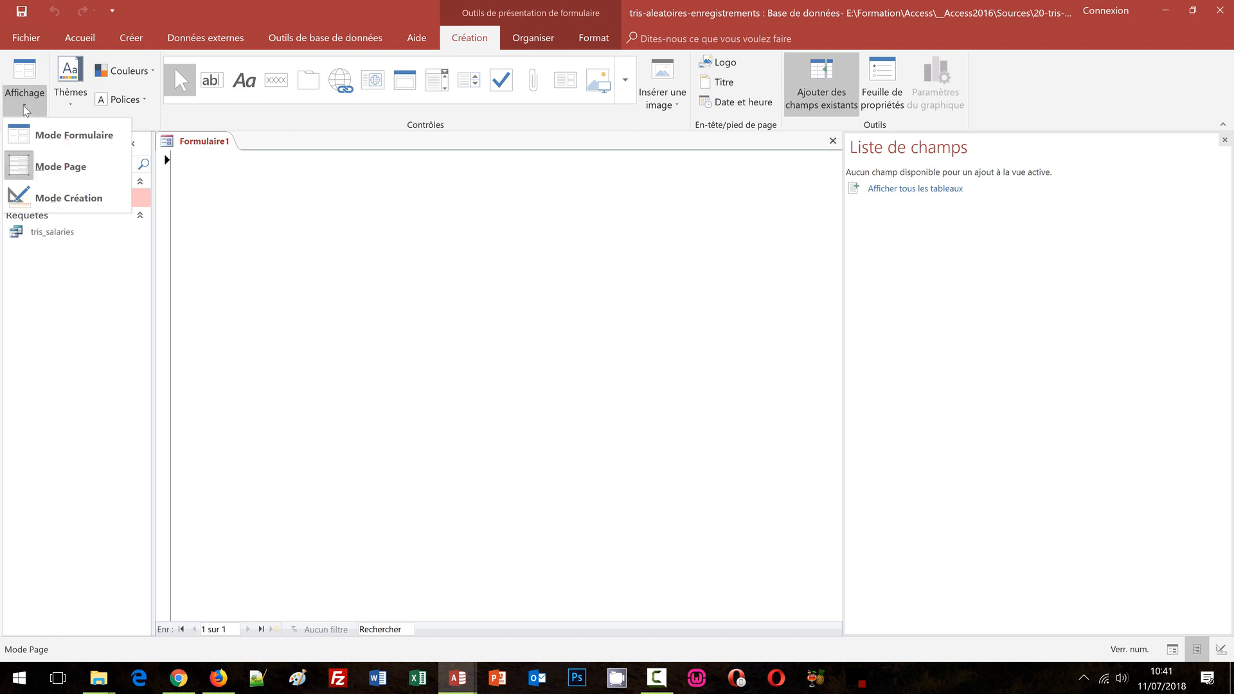
click(69, 197)
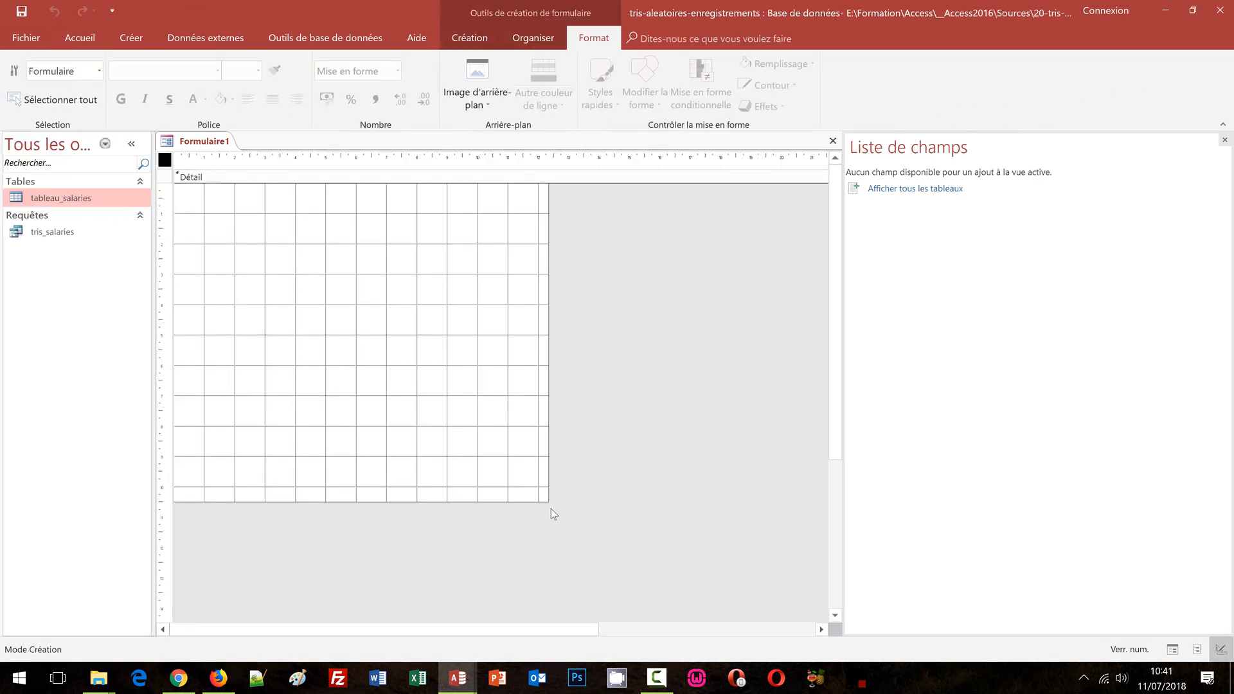
drag(546, 502, 821, 613)
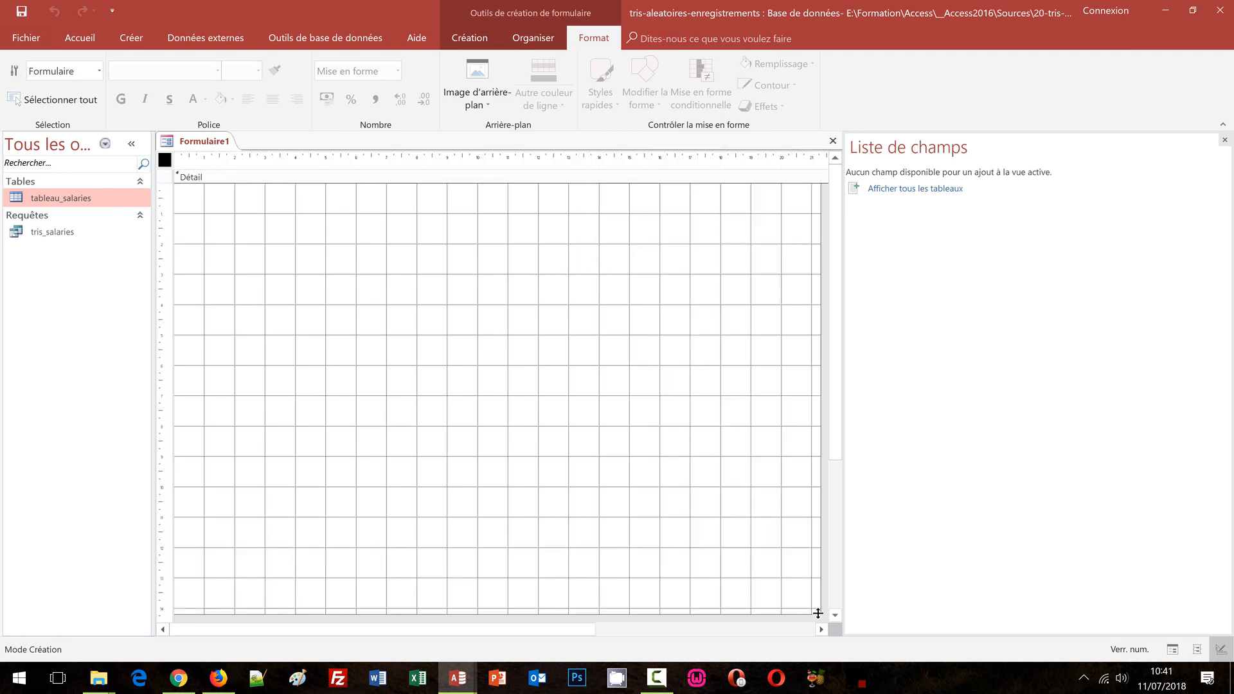
click(483, 419)
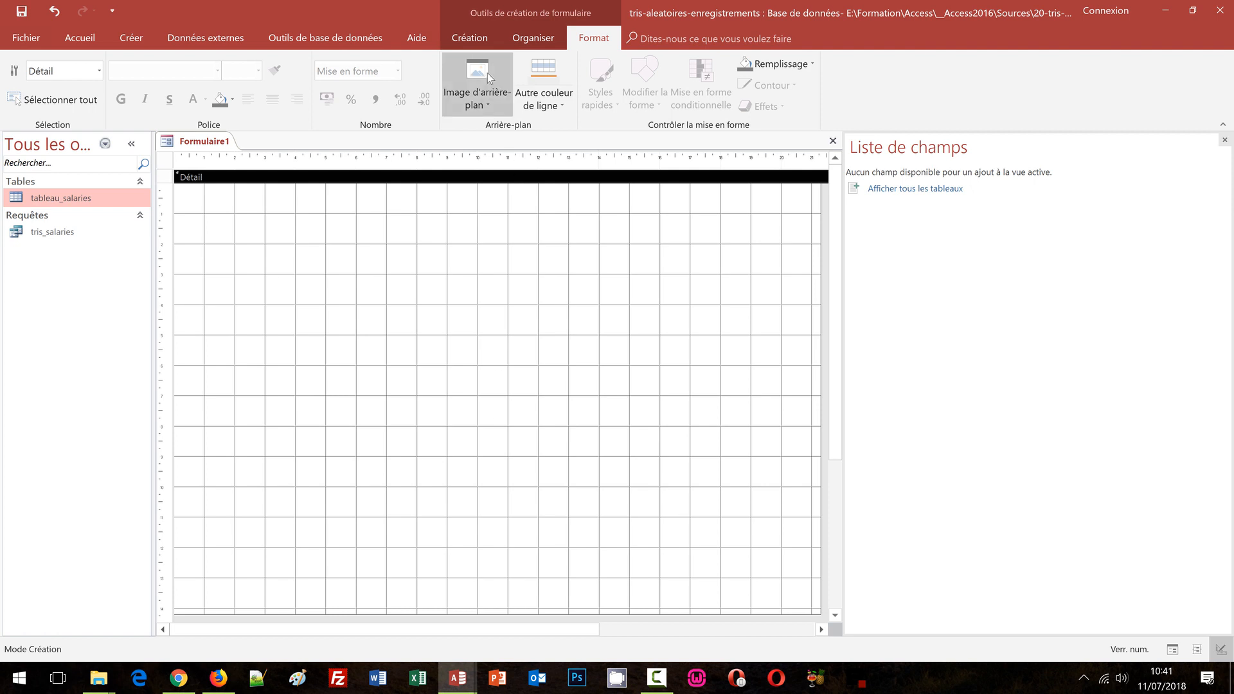
Step: Draw a subform control about 18 cm wide by 10 cm high in the Détail section, leaving free space above it
click(469, 38)
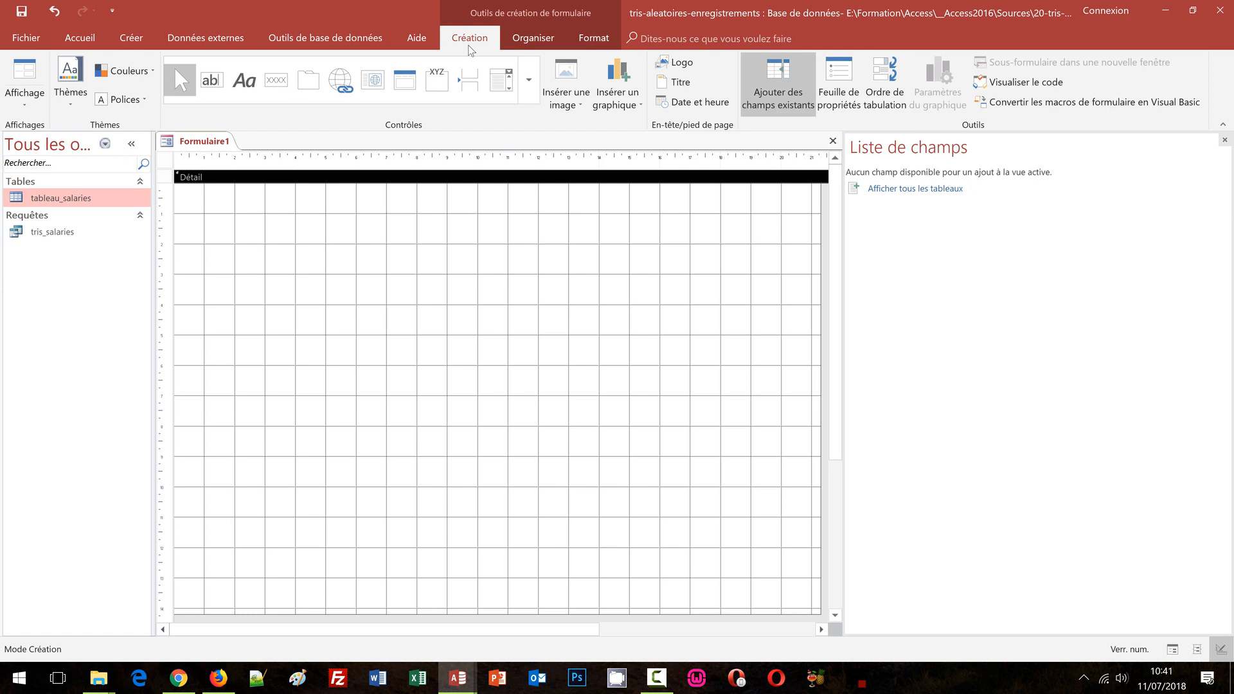
click(525, 91)
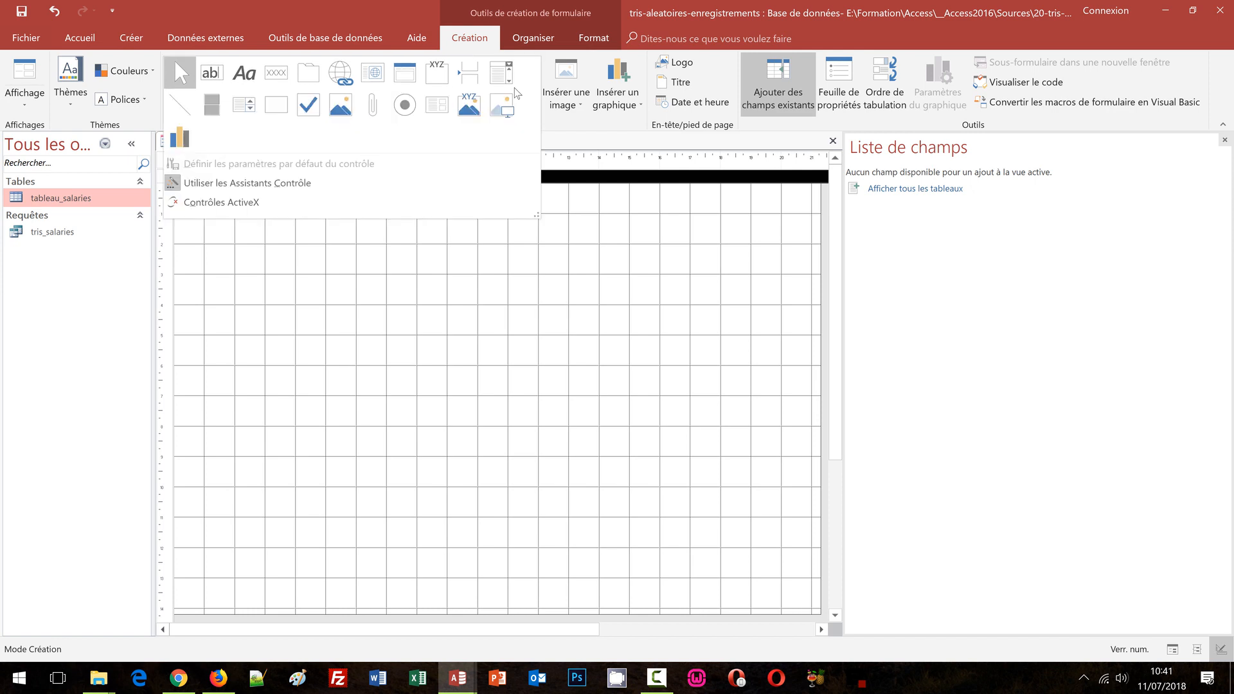
click(437, 106)
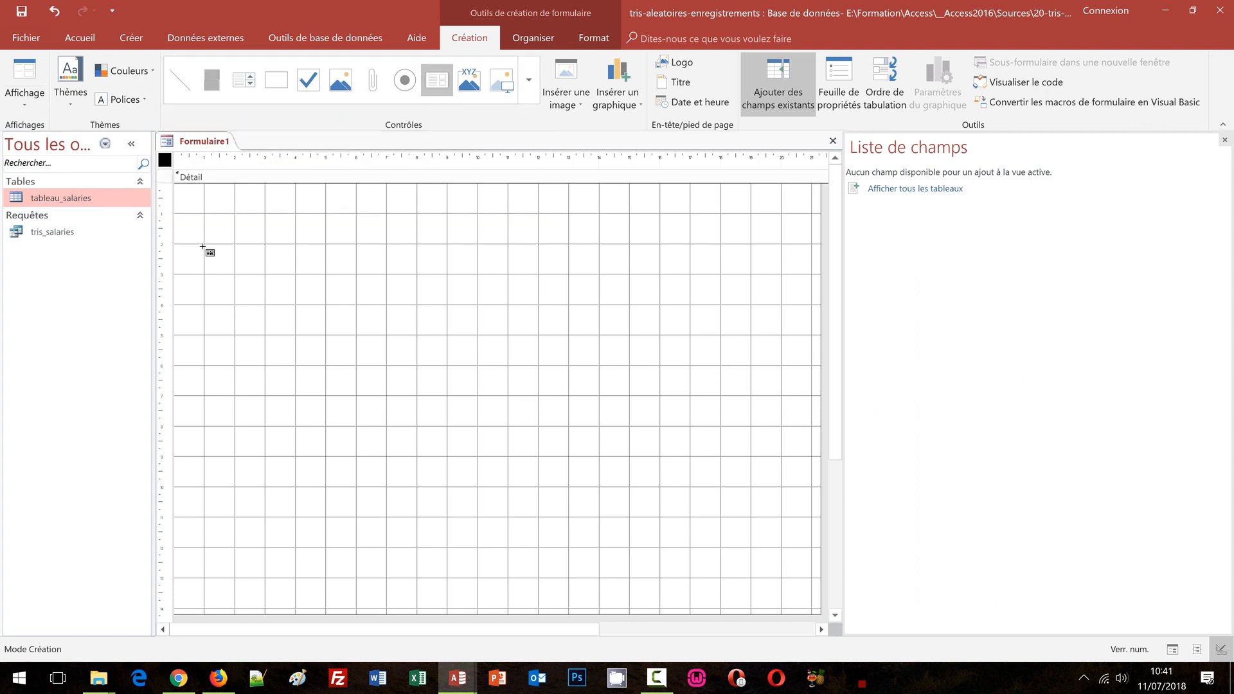
drag(683, 524, 750, 550)
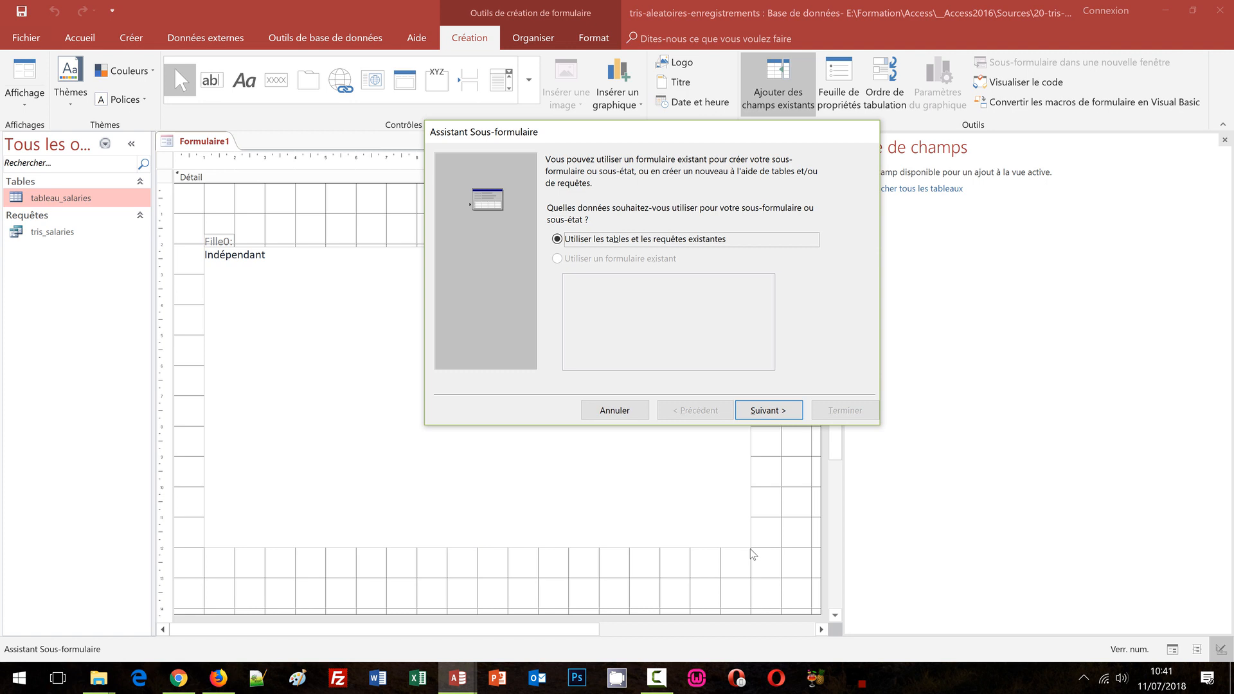
Step: Base the subform on all fields of the tris_salaries query and finish its wizard with the name tris_salaries sous-formulaire
click(768, 410)
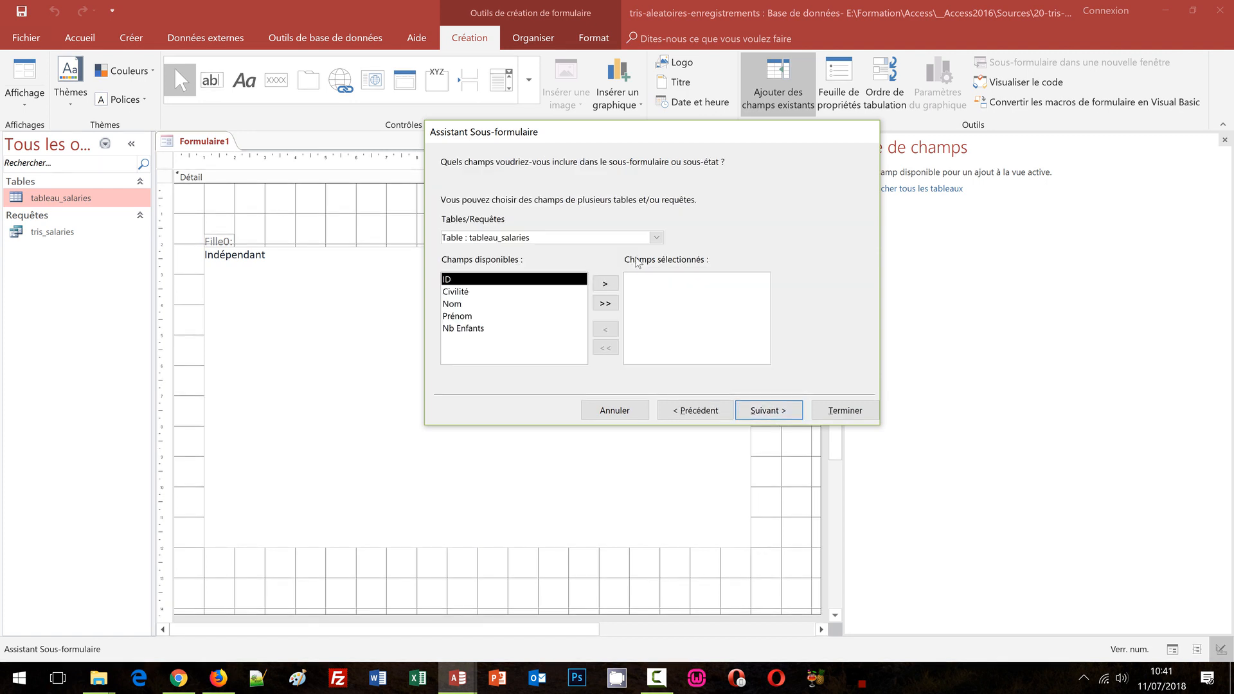
click(656, 237)
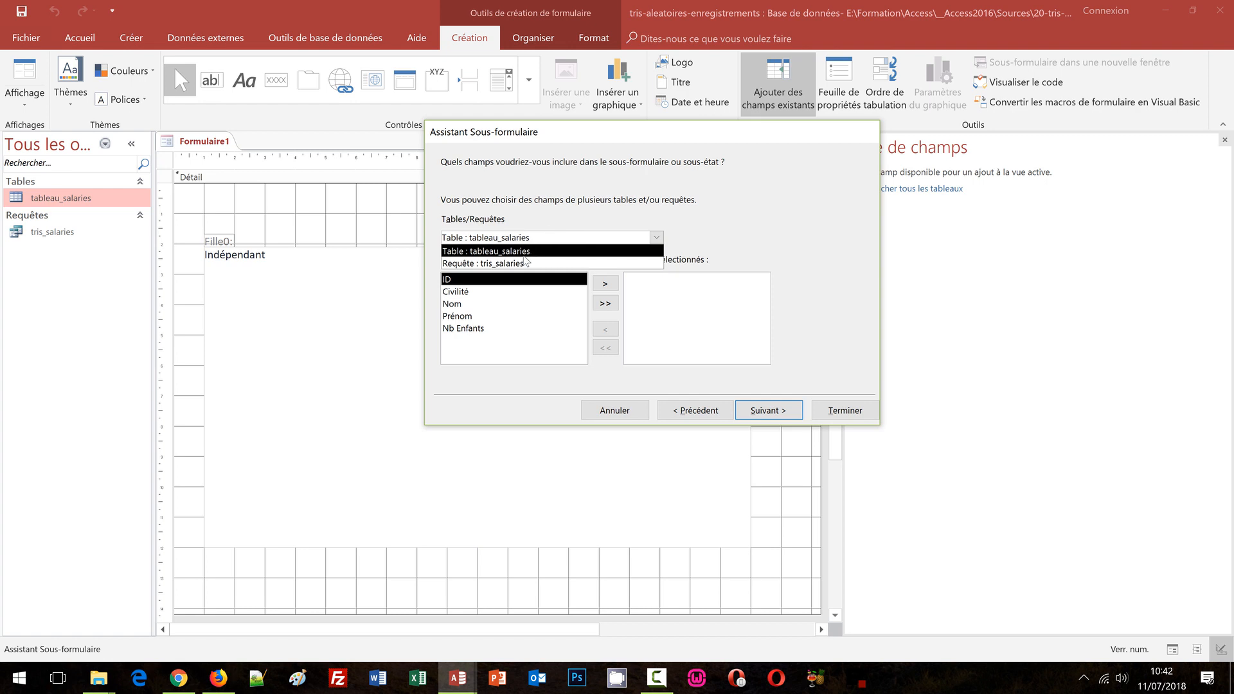
click(523, 264)
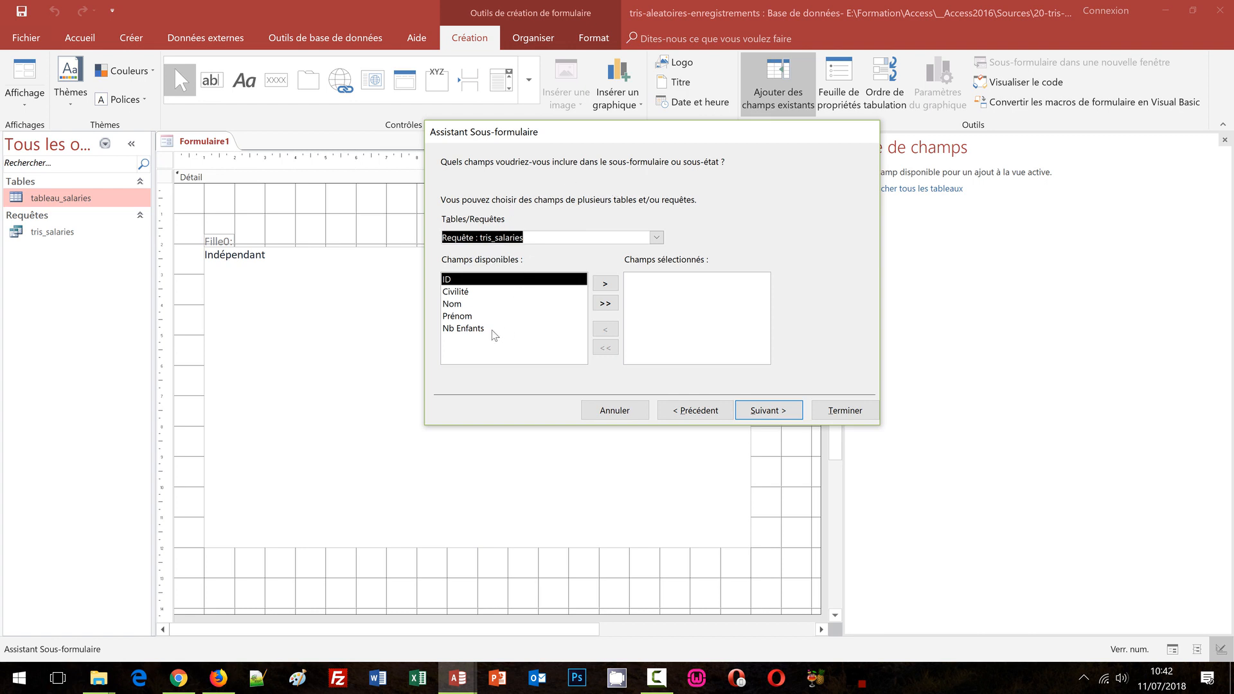
click(604, 303)
click(781, 413)
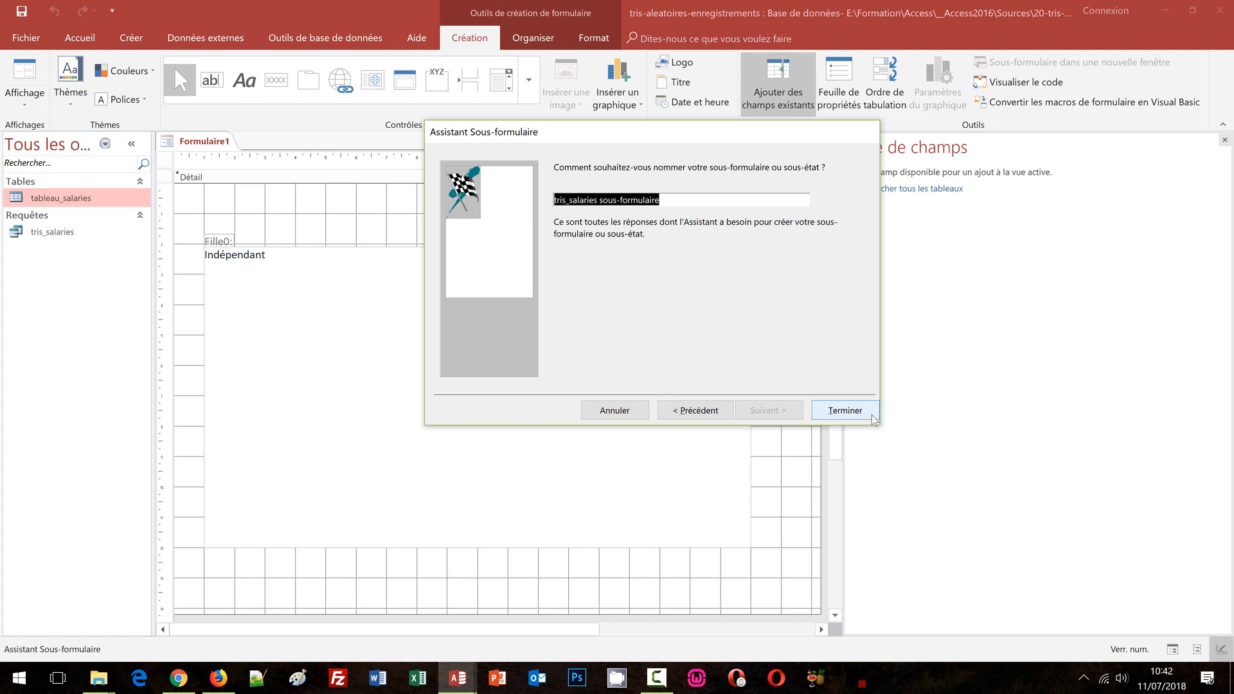
click(848, 410)
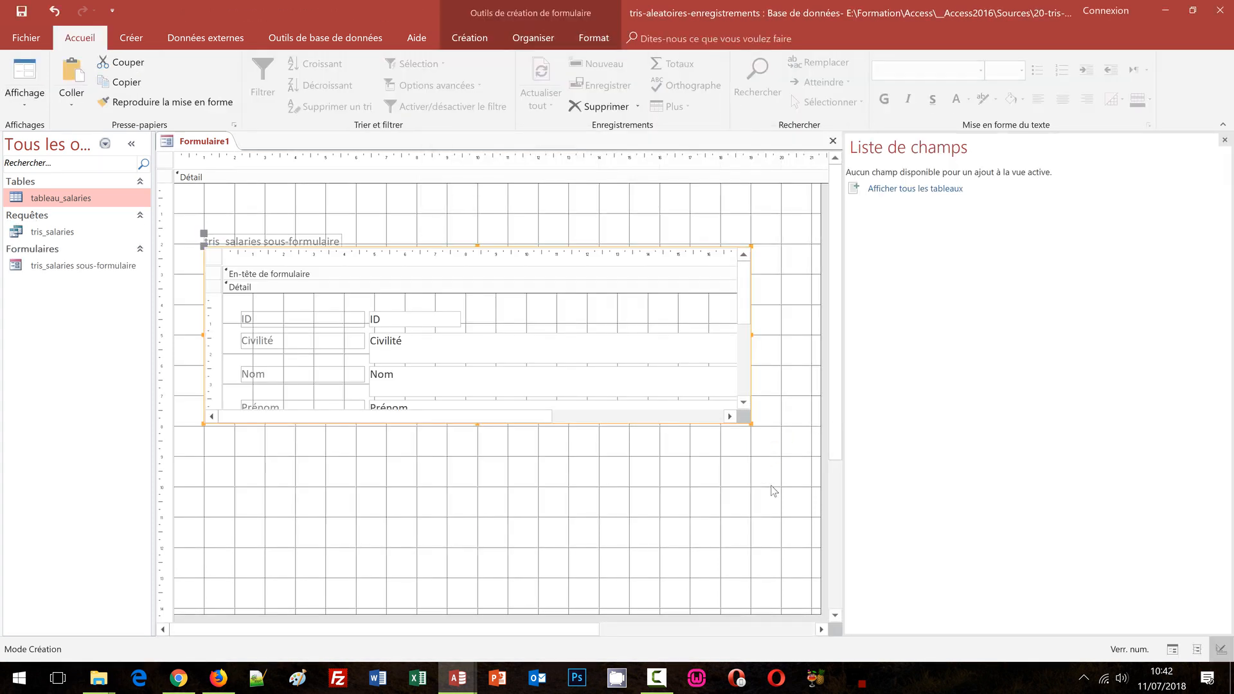
Step: Extend the subform control downward to a height of about 11 cm
click(479, 430)
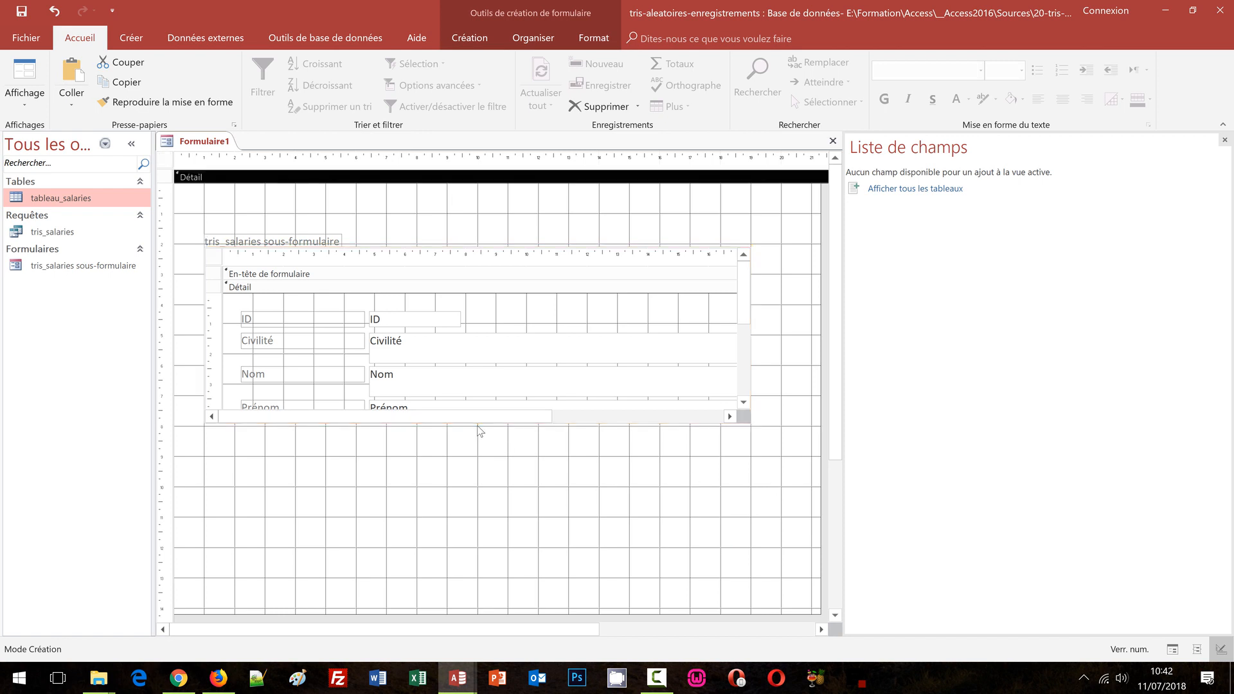
click(526, 249)
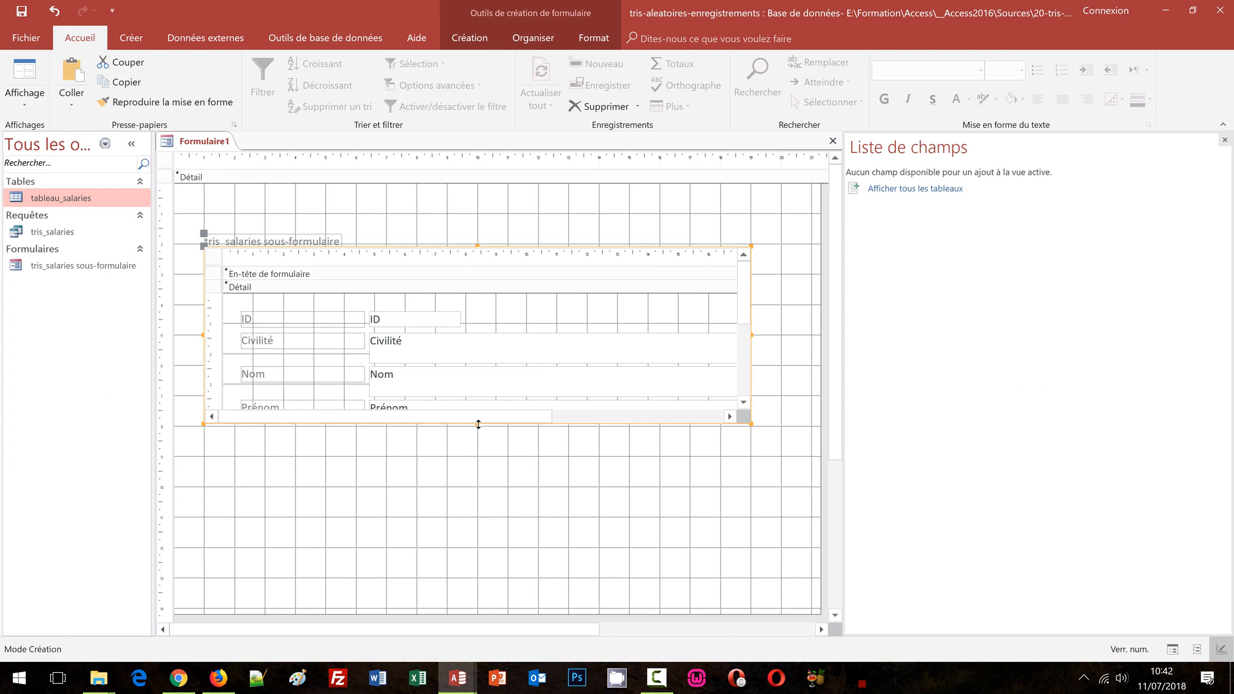
drag(476, 421, 476, 579)
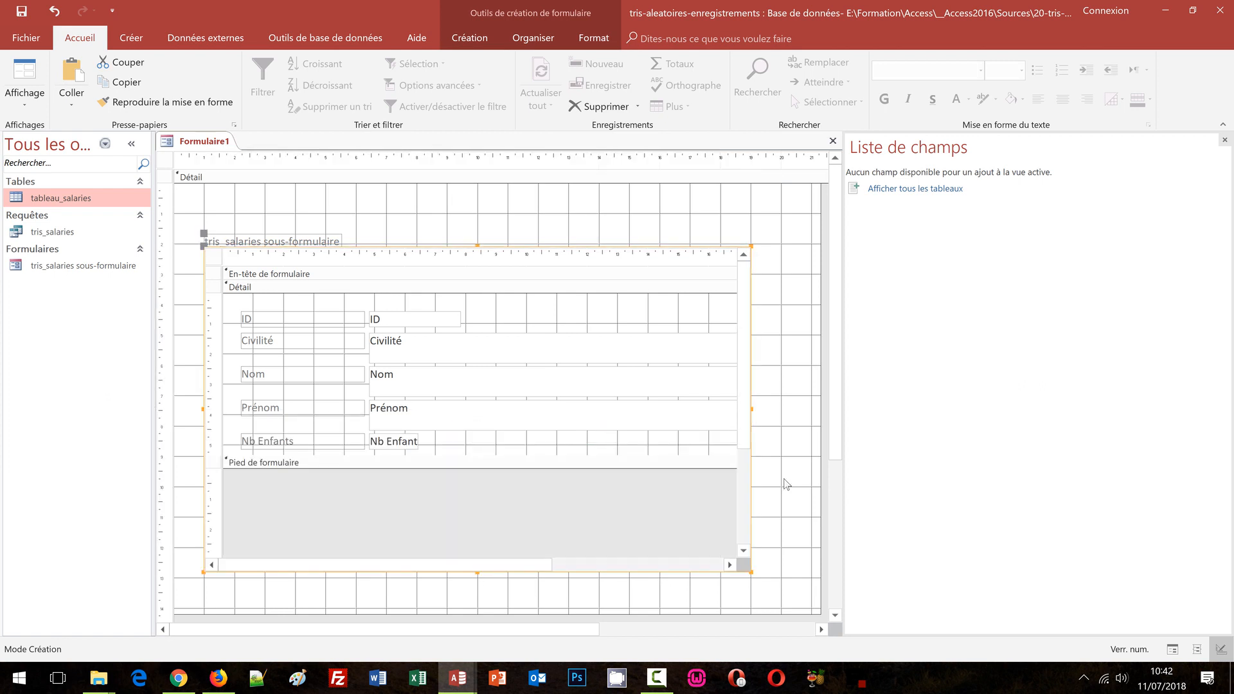
click(792, 449)
Step: Delete the tris_salaries sous-formulaire label above the subform
click(291, 242)
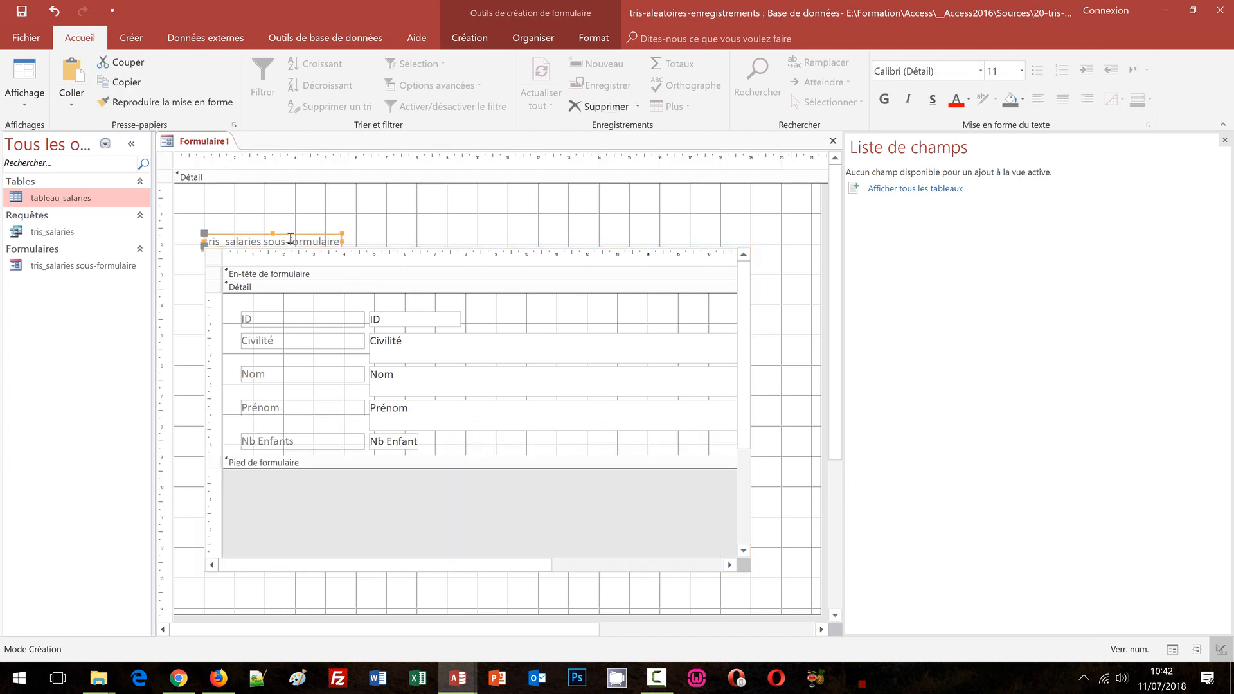
key(Delete)
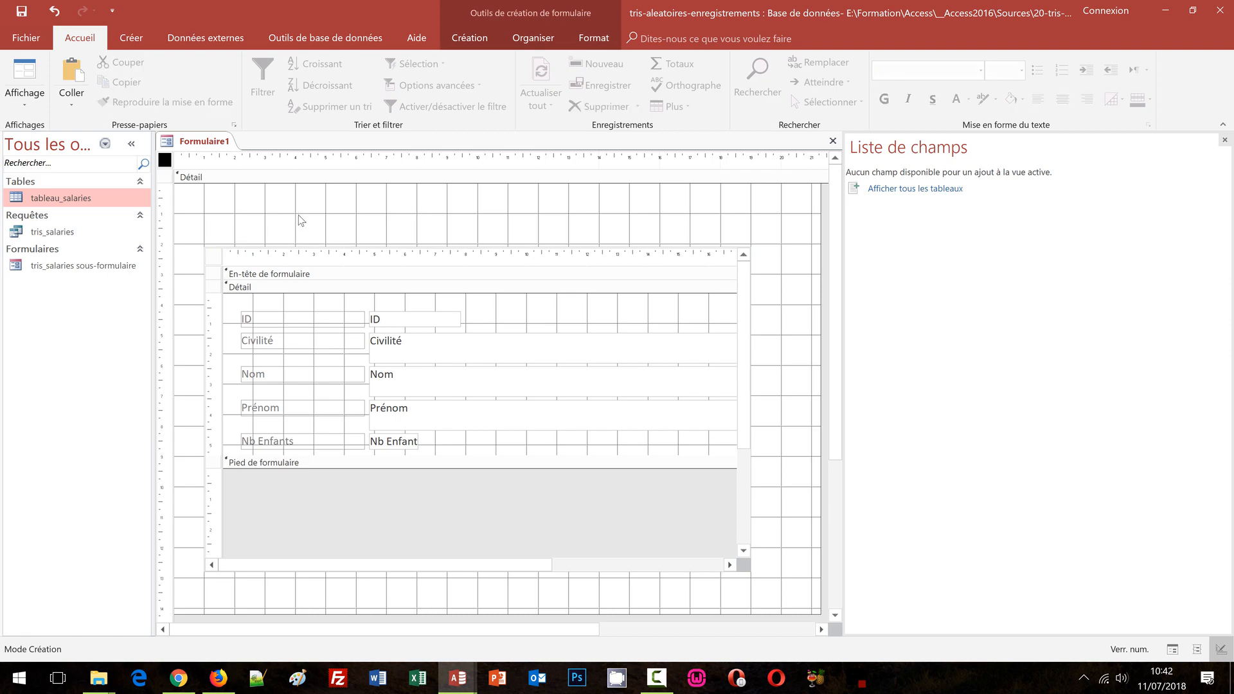
click(301, 220)
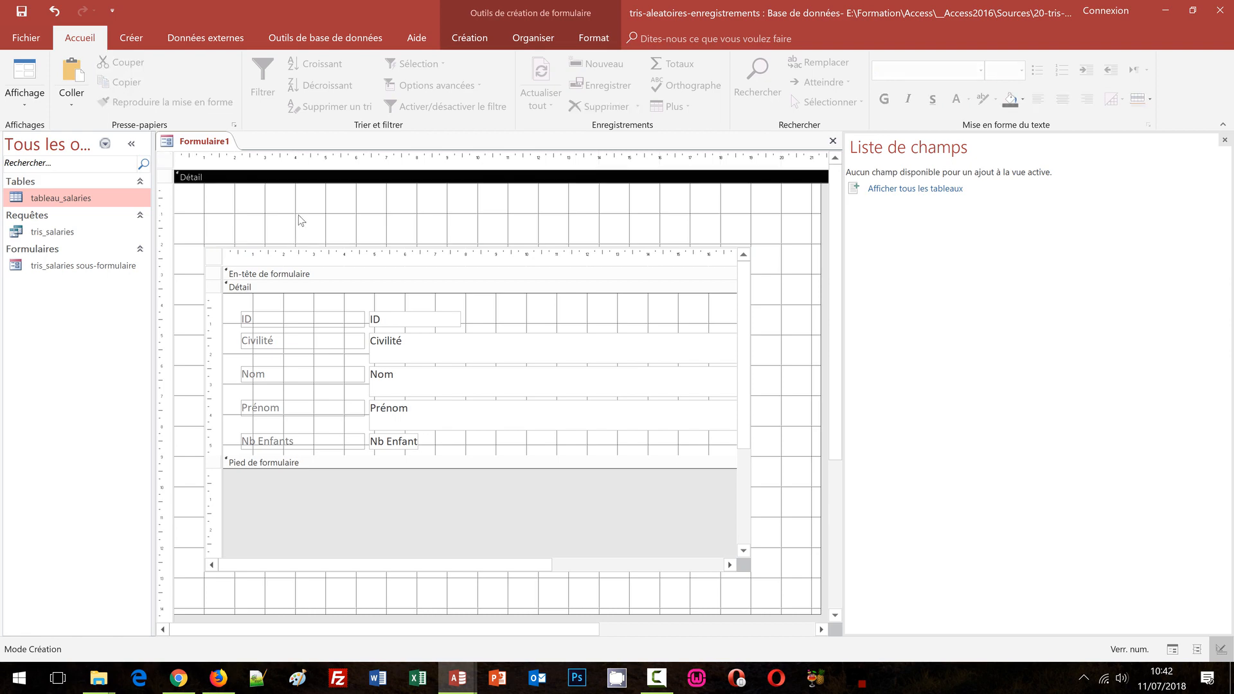
Step: Display the form in form view and requery the subform repeatedly to check that the employees are reshuffled
key(F5)
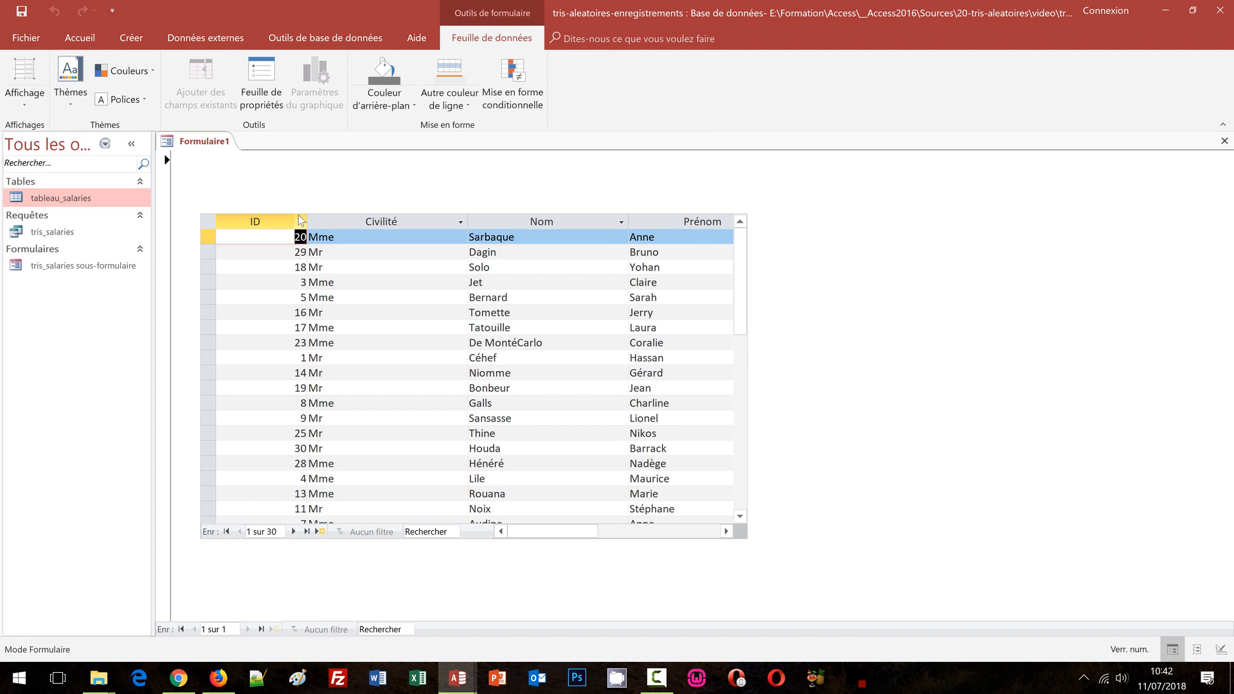
key(F5)
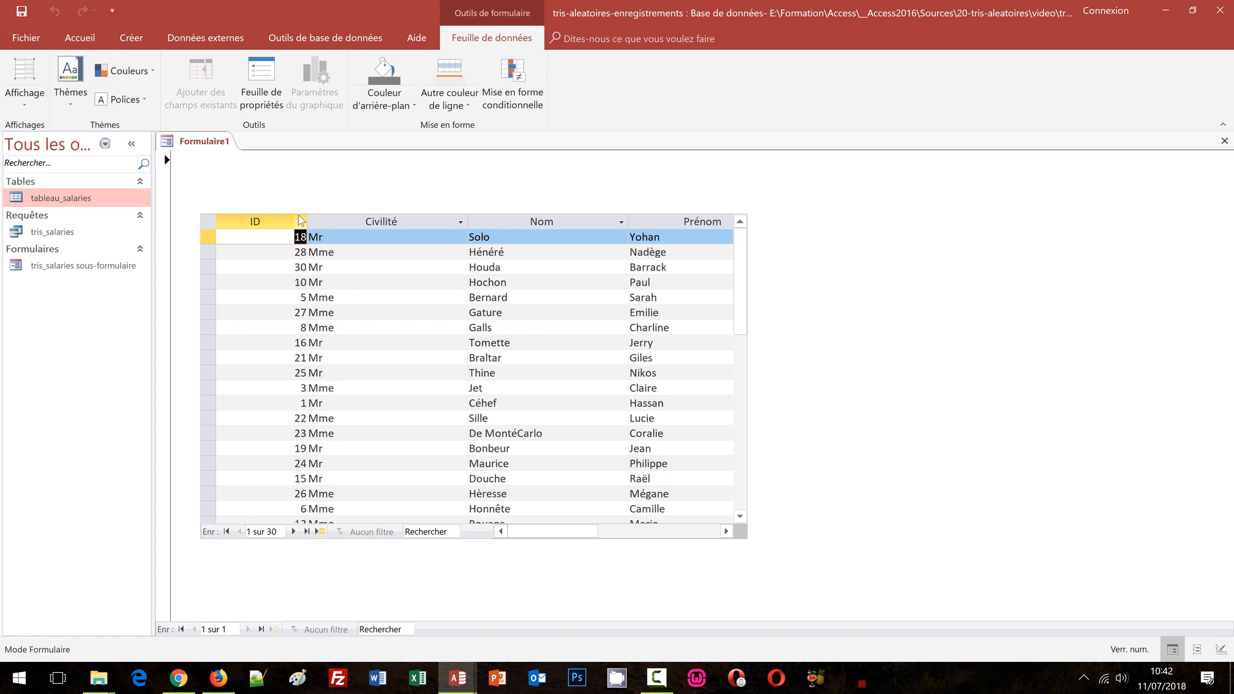
key(F5)
key(F5)
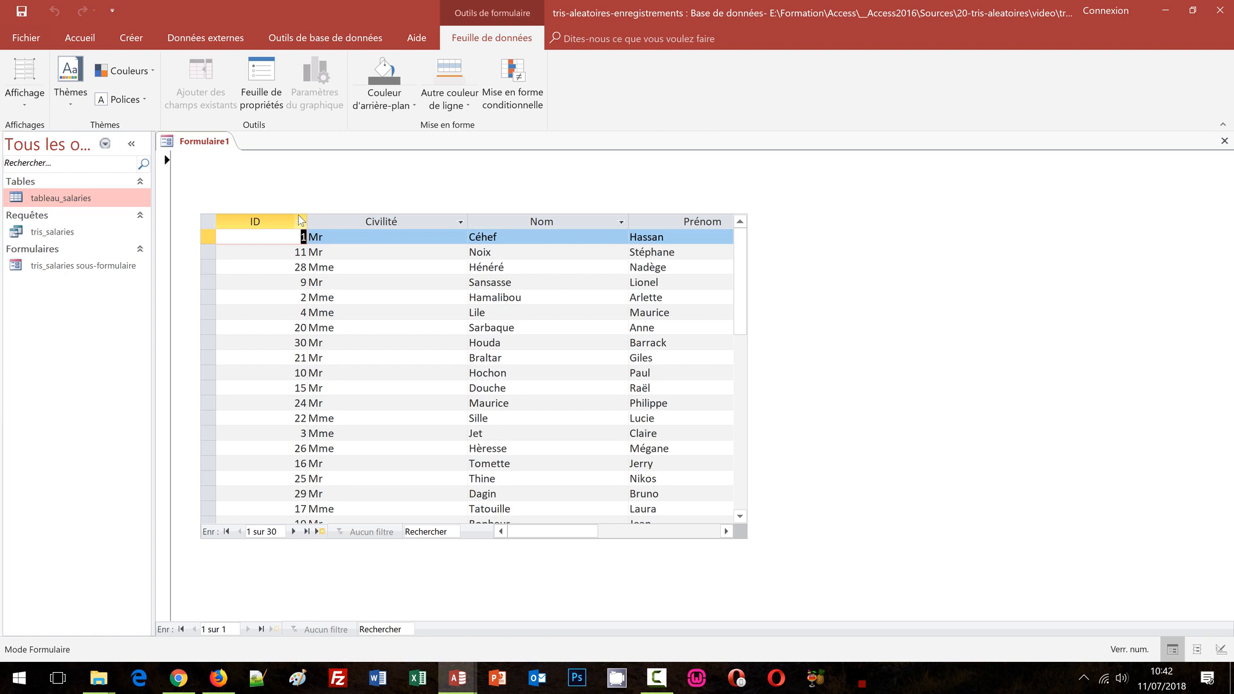
key(F5)
key(F5)
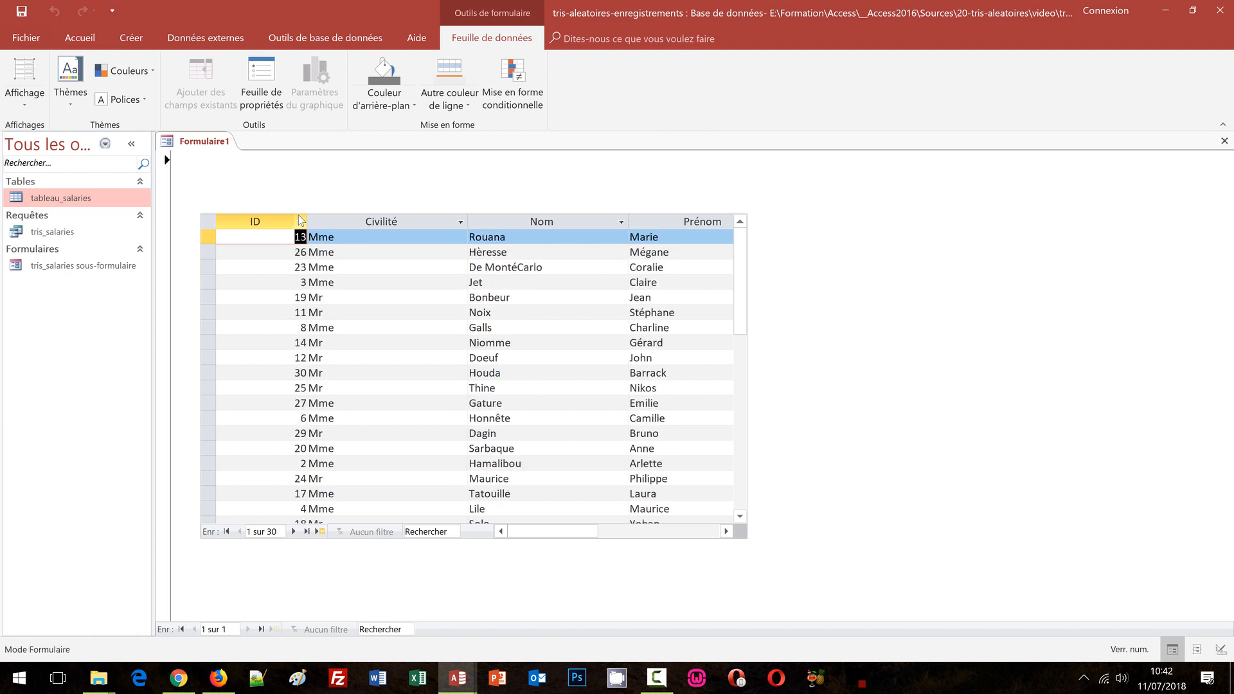
key(F5)
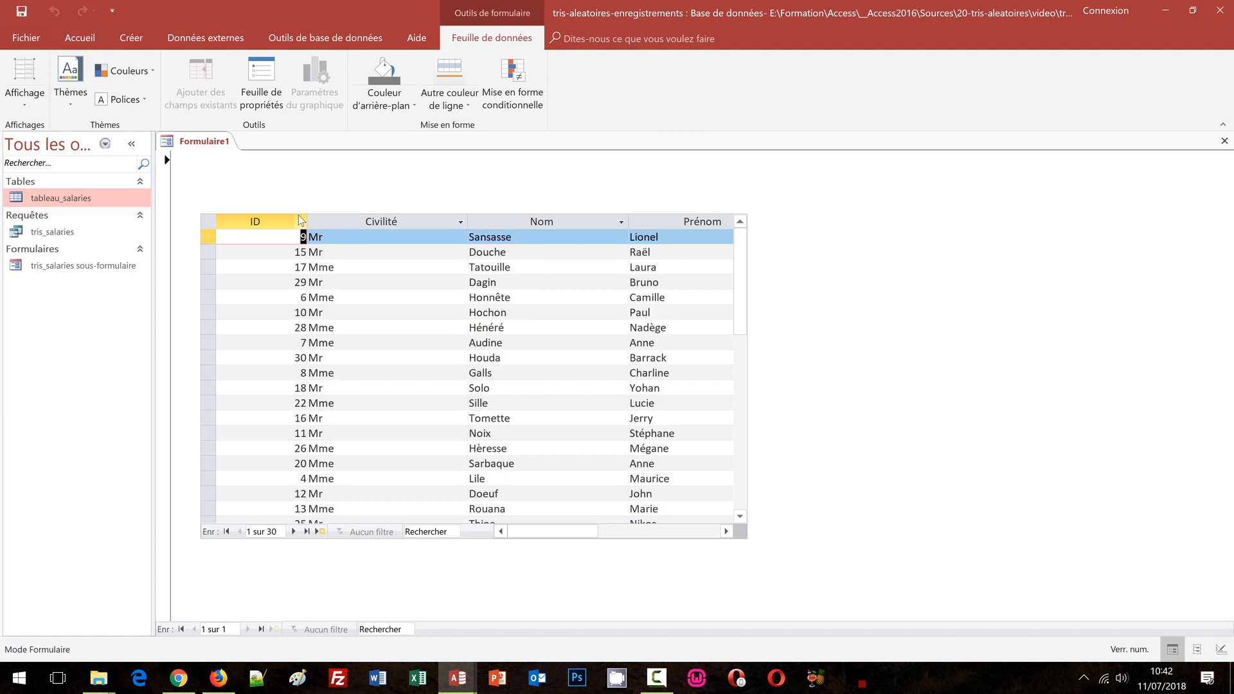
key(F5)
key(F5)
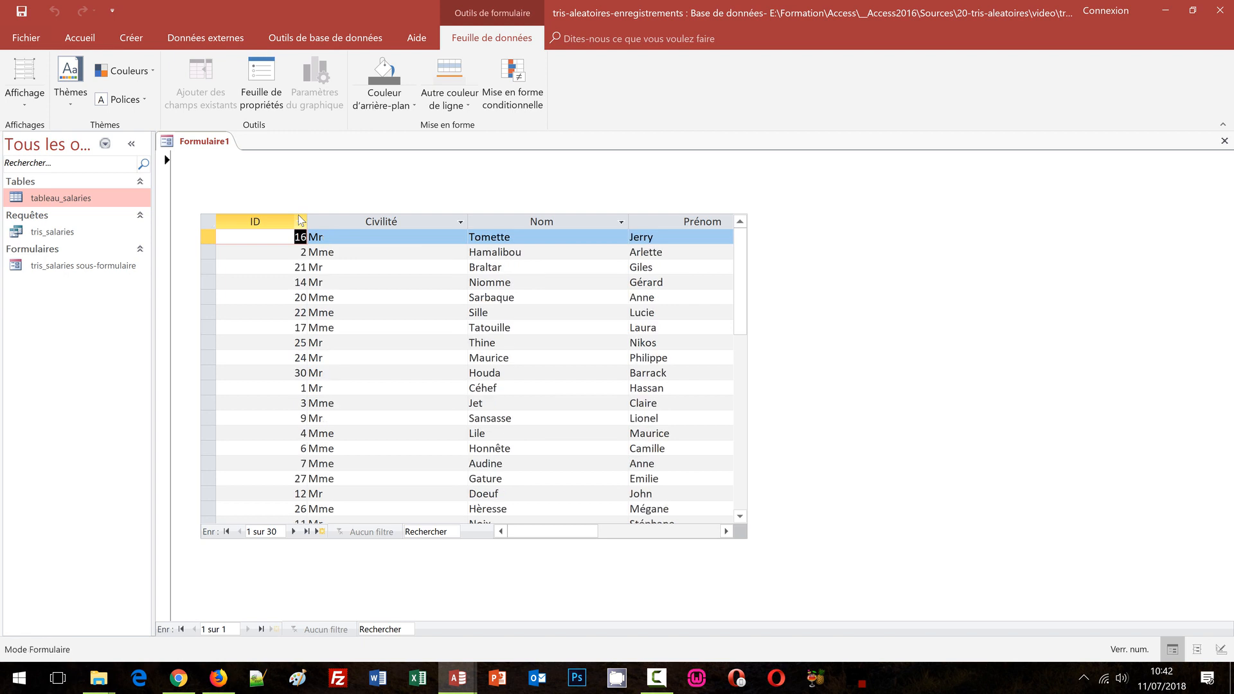
key(F5)
key(F5)
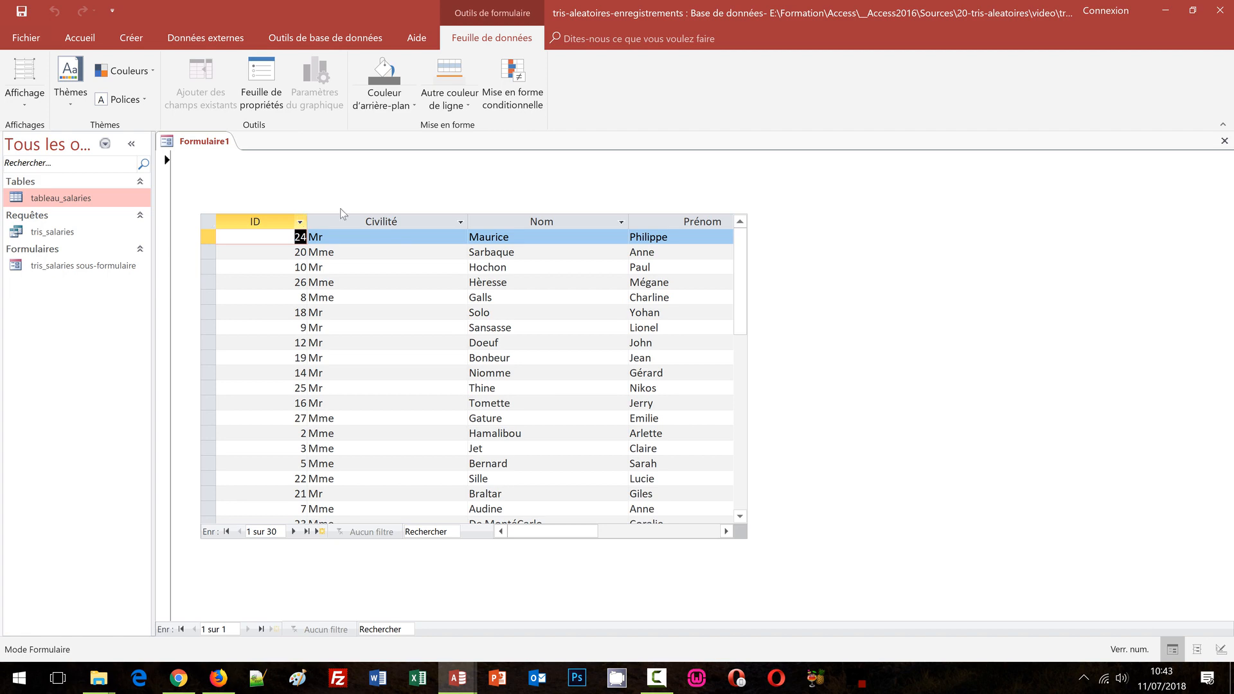
Step: Return the form to design view and draw a command button about 3 cm by 1.5 cm above the subform's left end
click(25, 109)
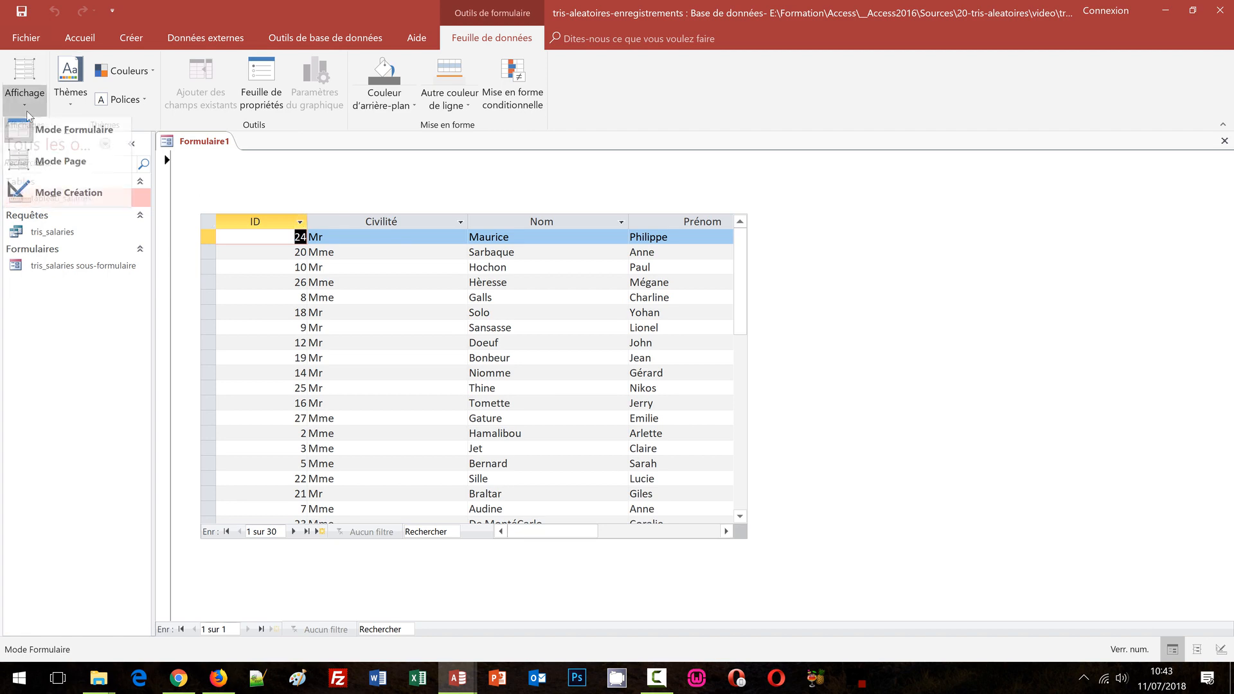
click(66, 192)
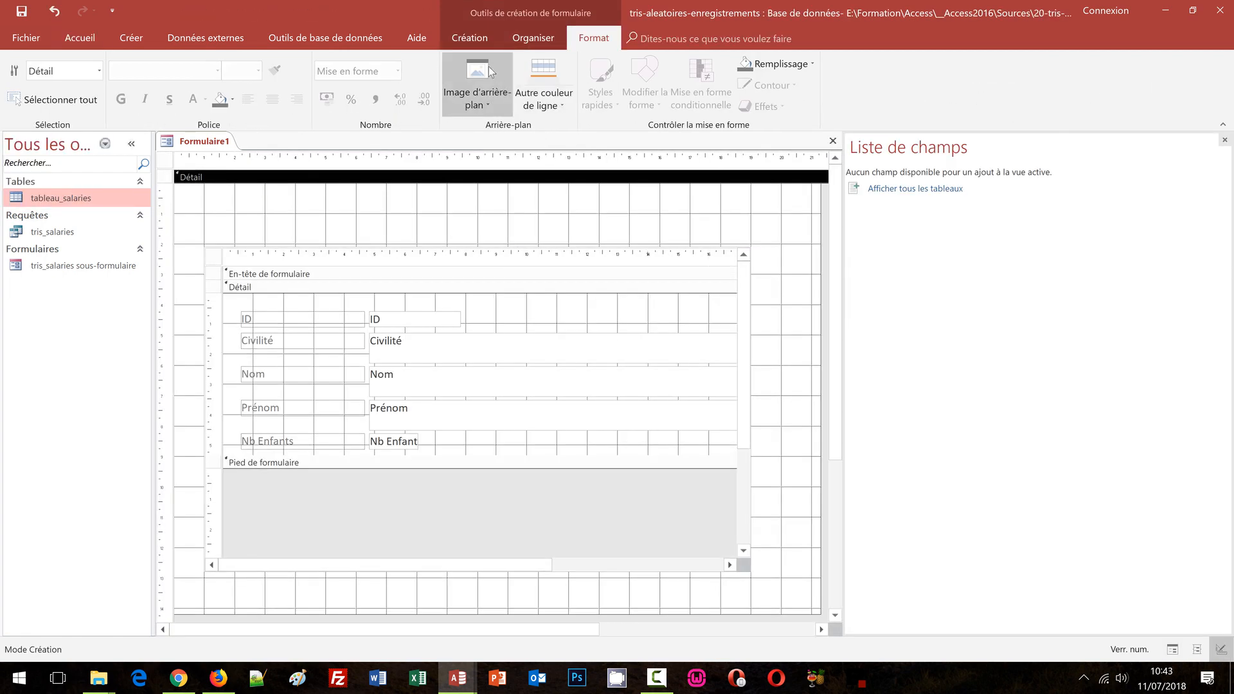
click(469, 37)
click(252, 80)
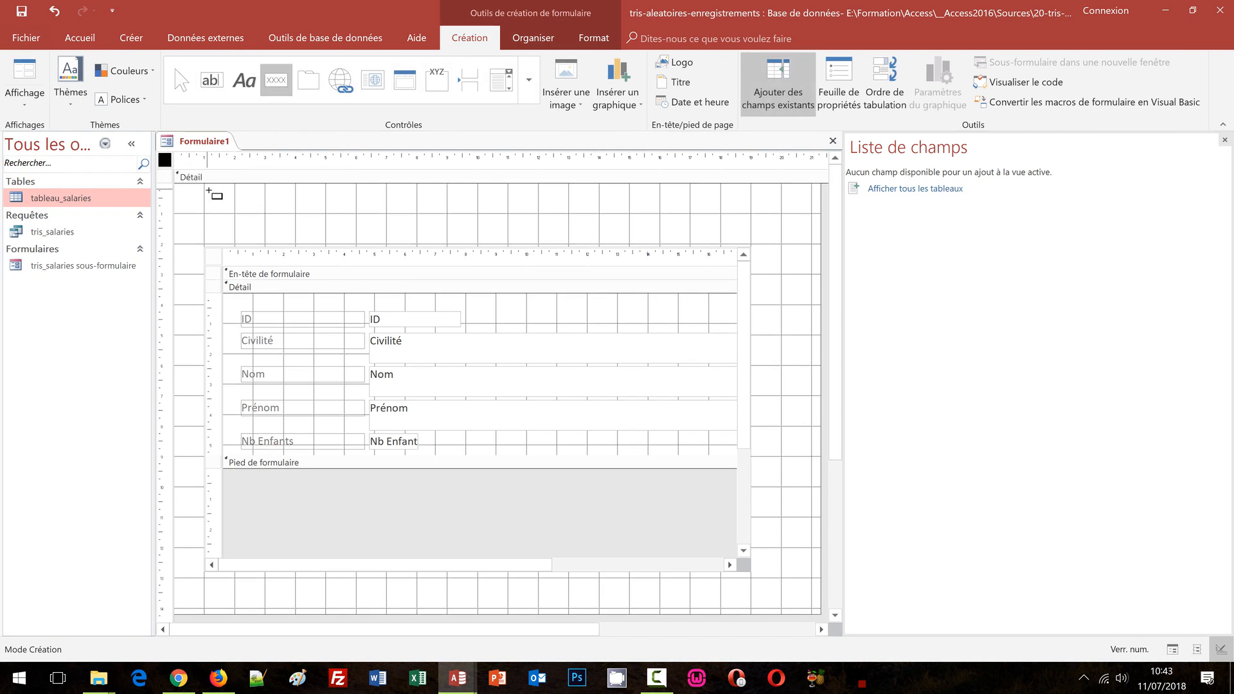
drag(207, 190, 297, 234)
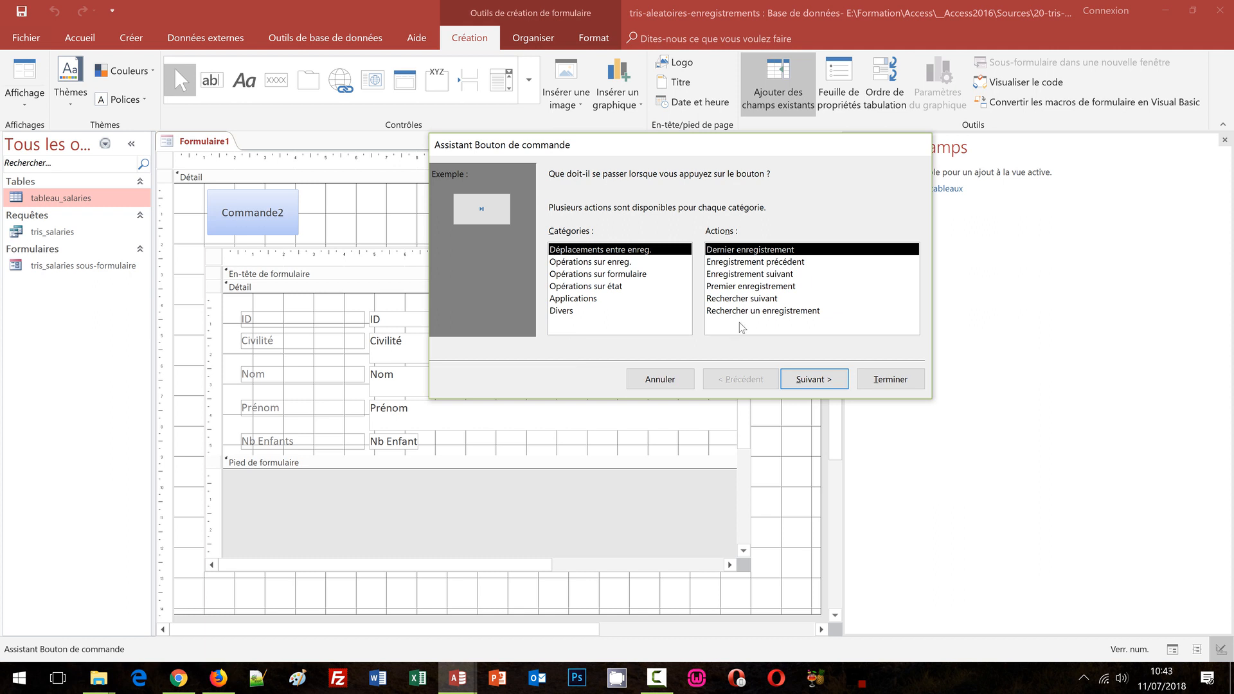
Step: Dismiss the command button wizard and change the new button's caption to Réorganiser
click(680, 378)
click(465, 227)
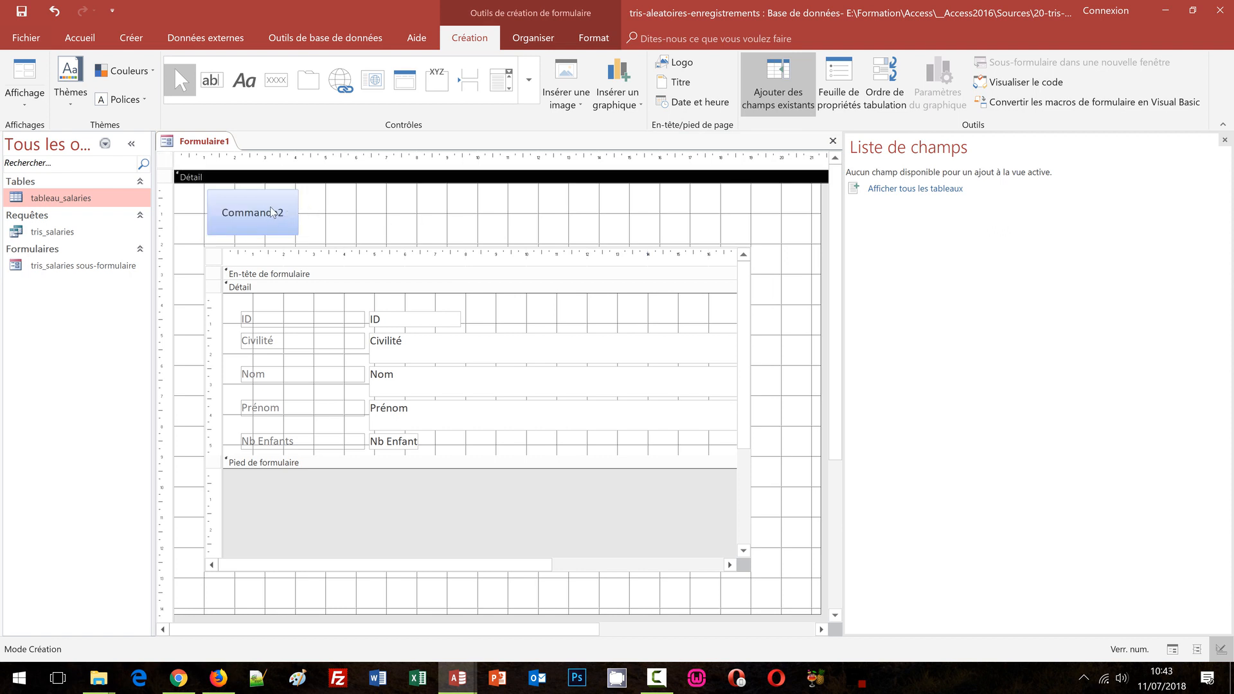
click(251, 212)
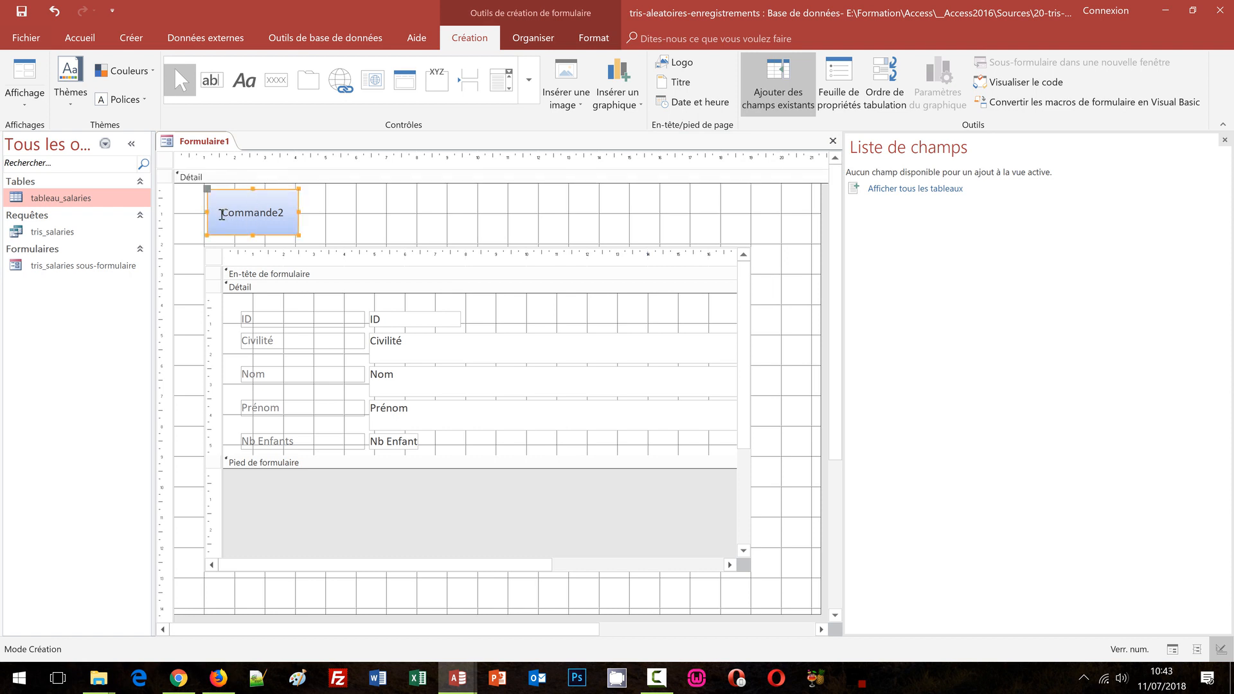
drag(222, 212, 291, 209)
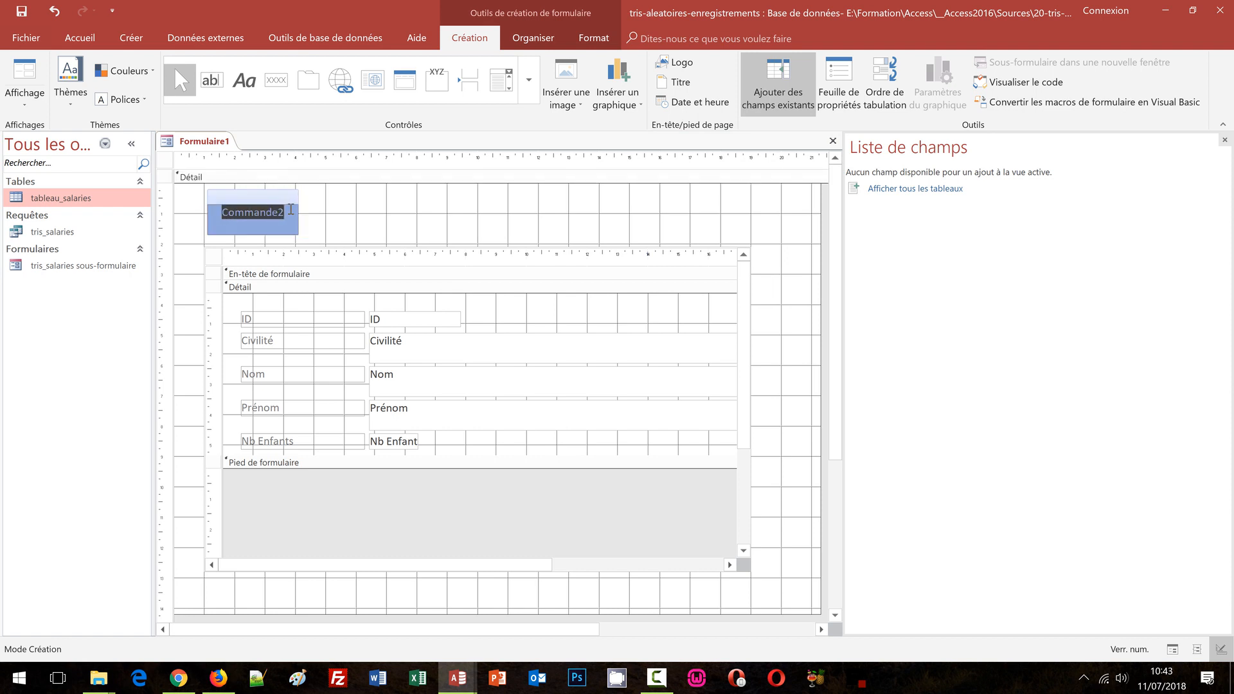
text(Réorganiser)
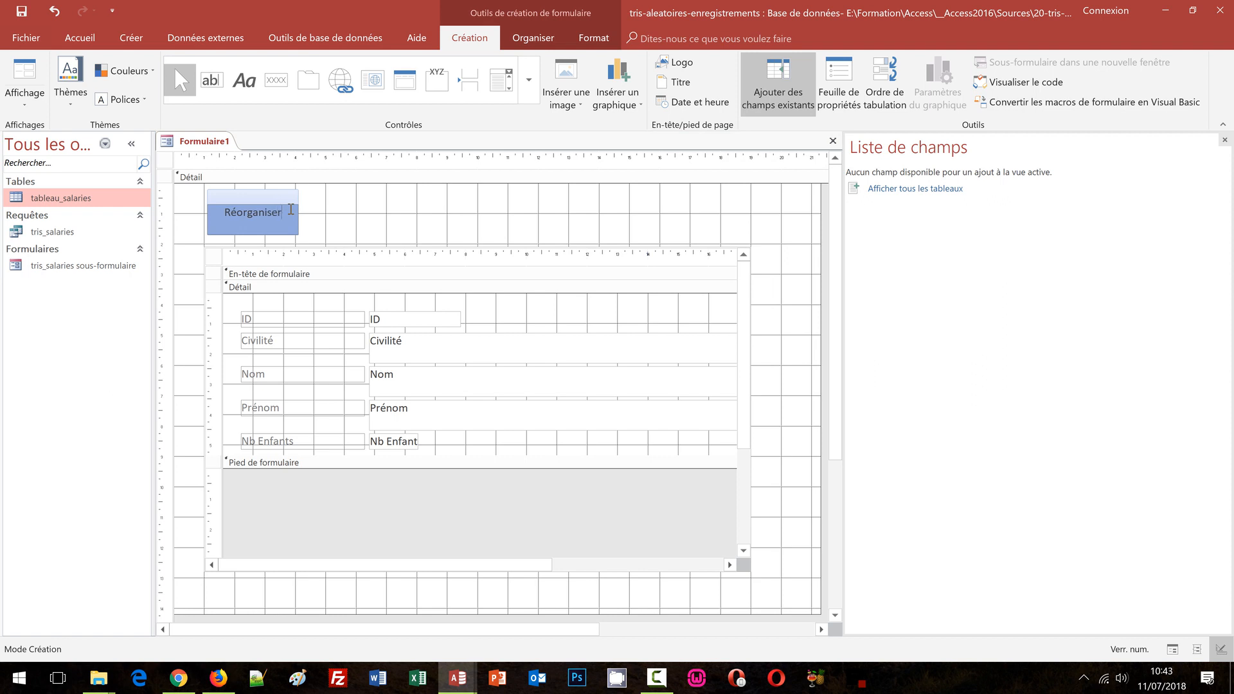
click(390, 209)
Step: Open the macro builder for the Réorganiser button's Au clic event
click(293, 218)
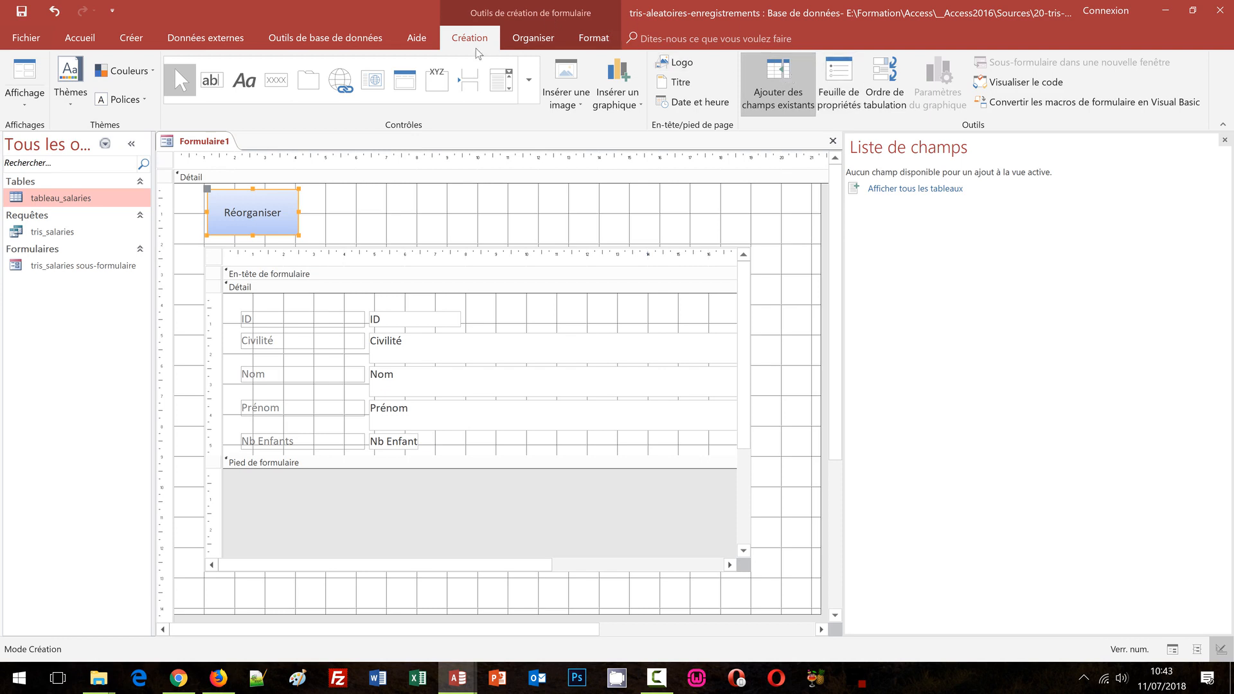
click(820, 94)
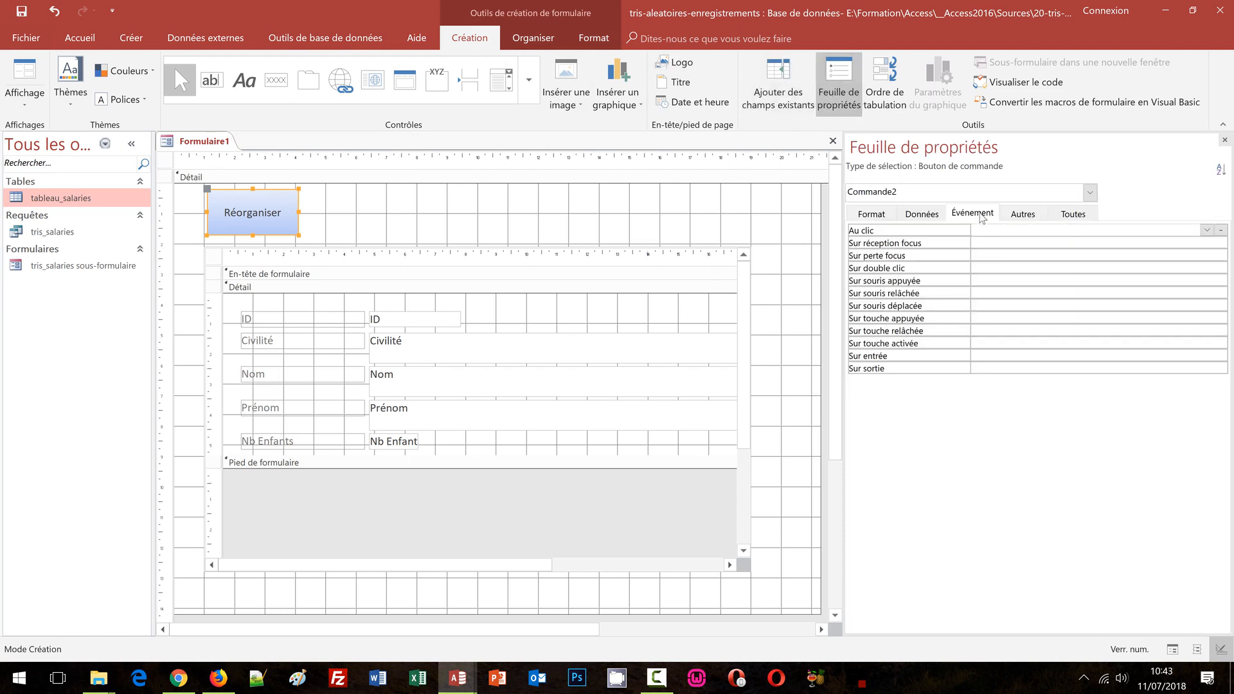
click(974, 228)
click(1220, 232)
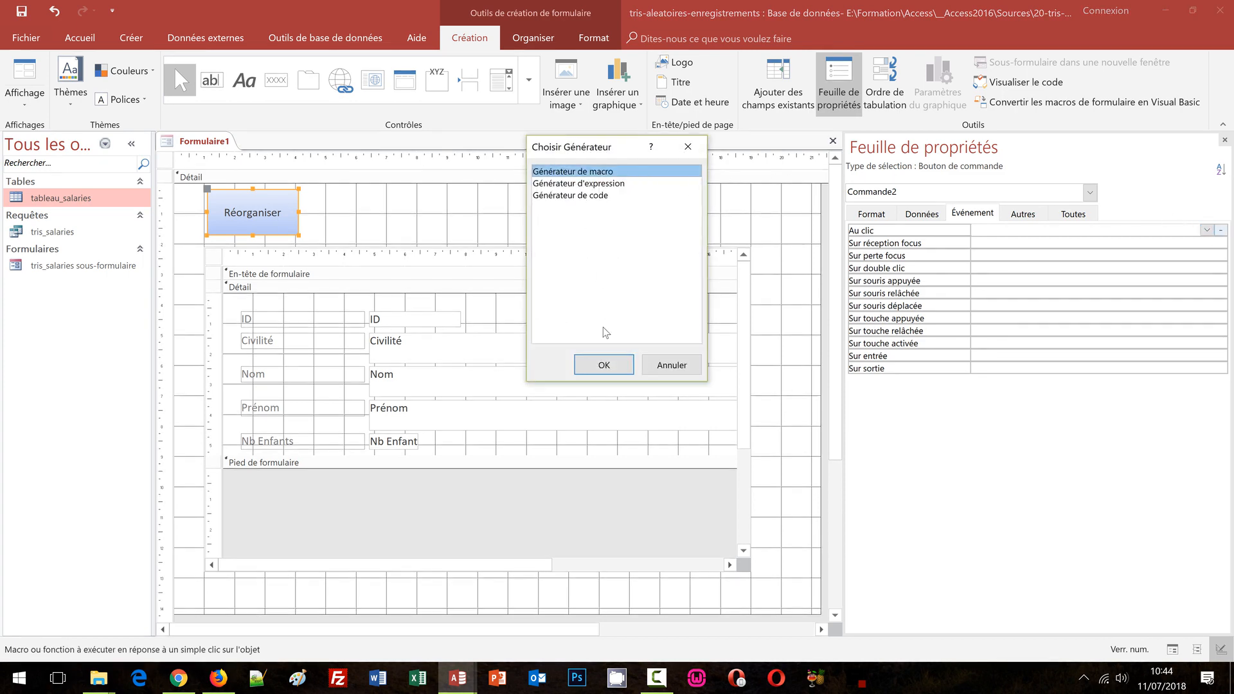
click(604, 363)
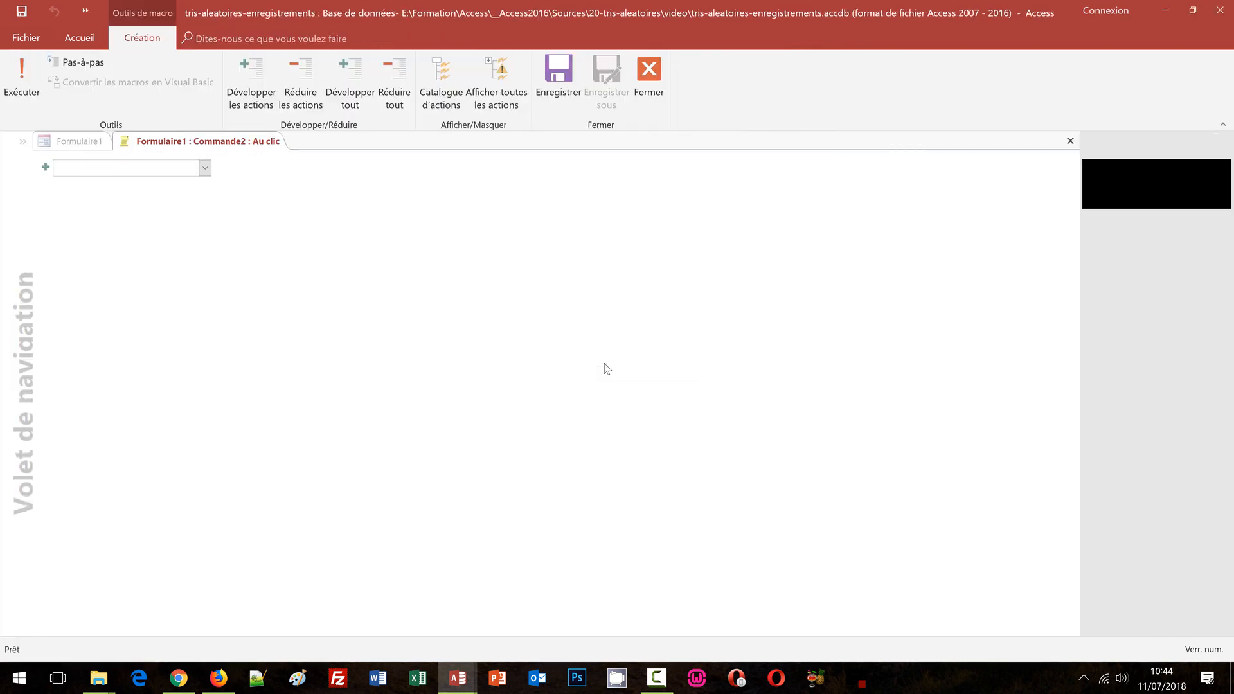
Step: Add the AfficherTousEnreg action to the button's macro, then save and close the macro
click(205, 168)
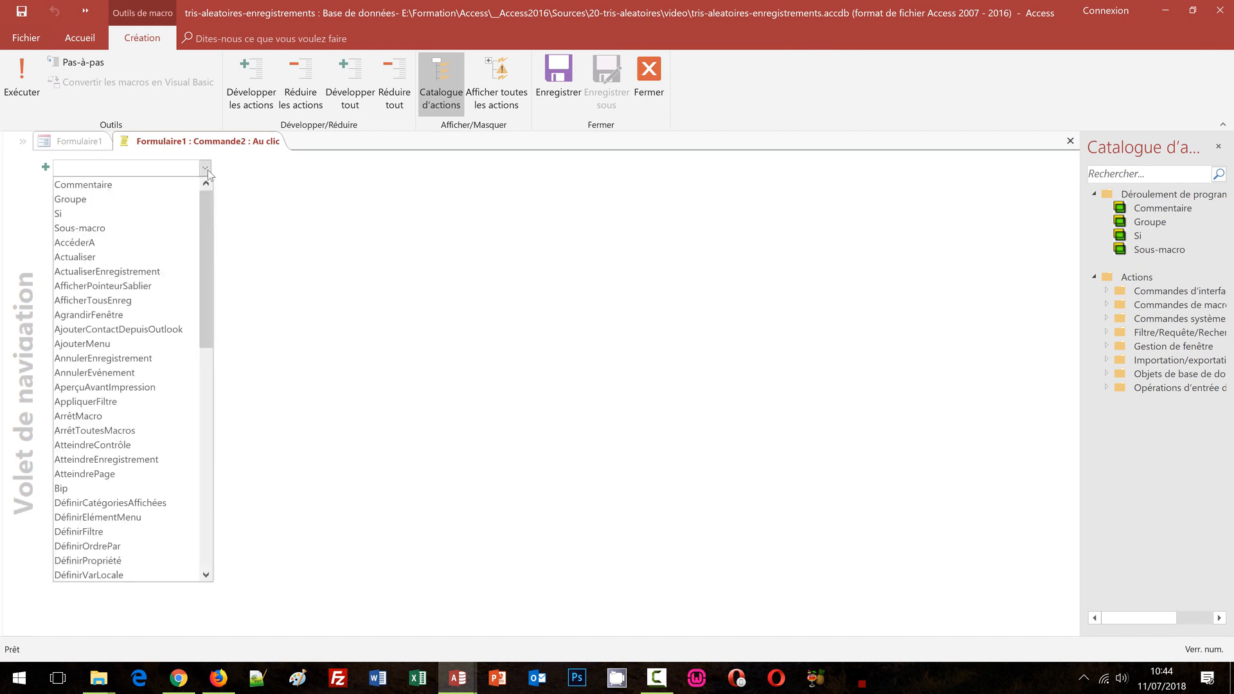
click(103, 300)
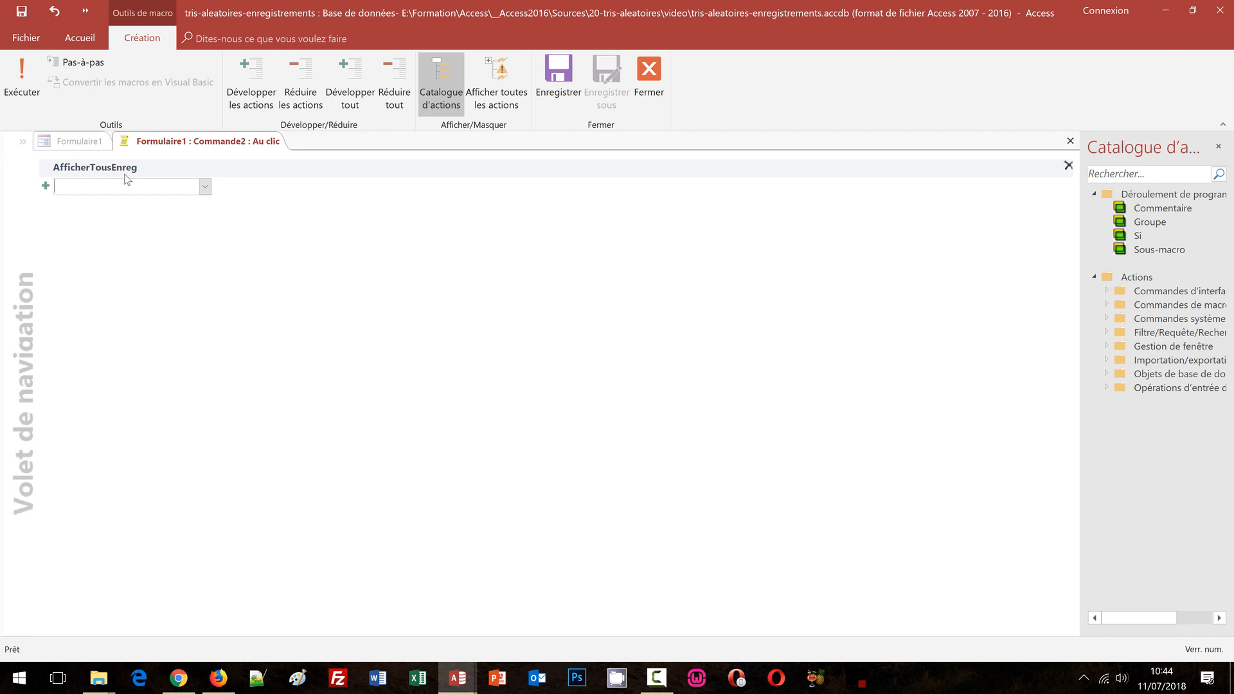
mouse_move(127, 175)
click(540, 87)
click(648, 103)
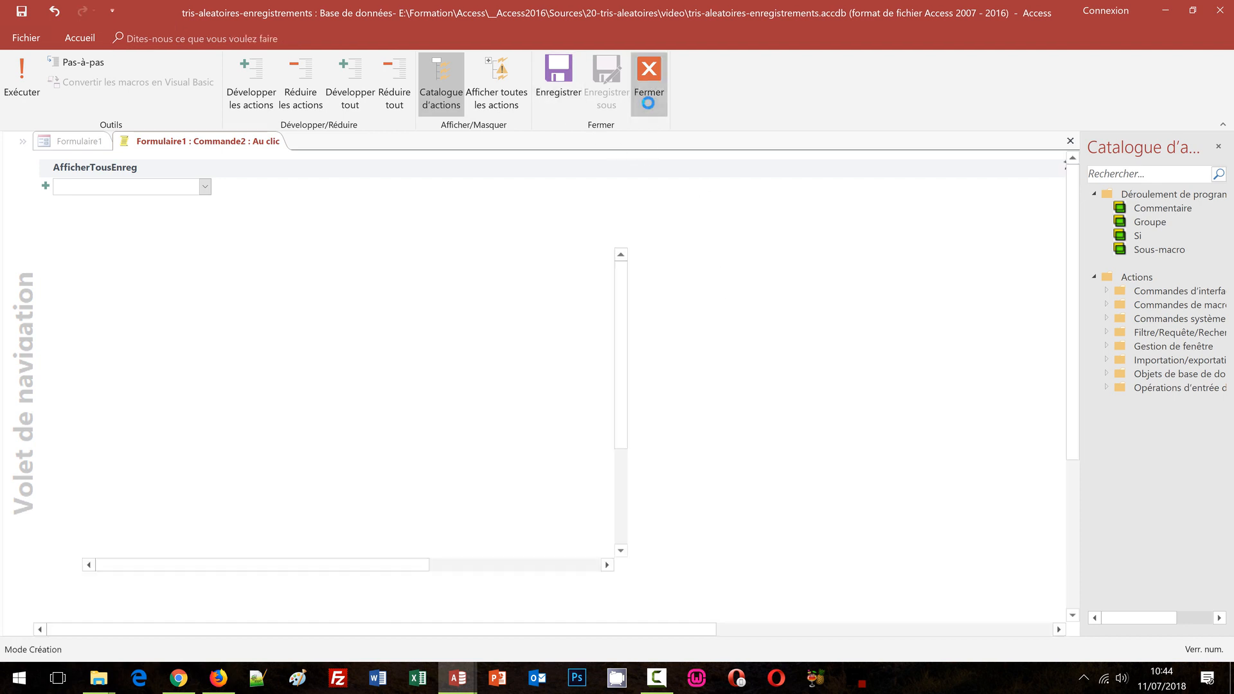
Step: Save the form under the name Formulaire_salaries
click(506, 214)
click(507, 213)
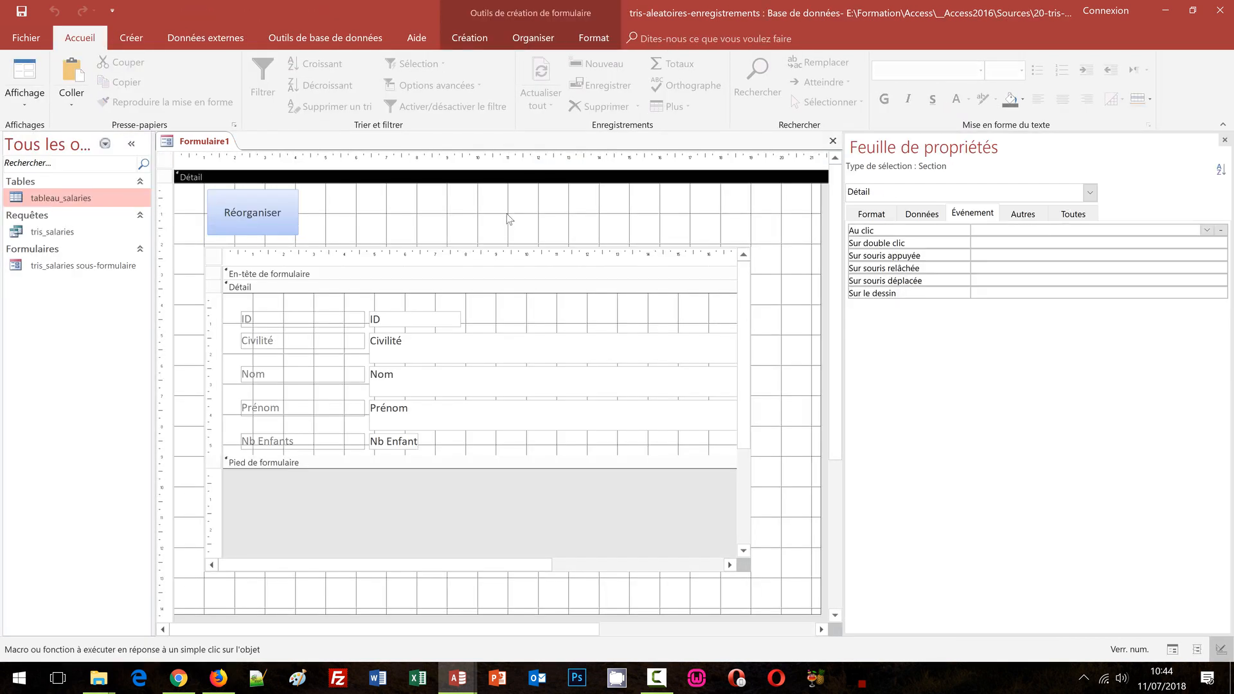
key(ctrl+s)
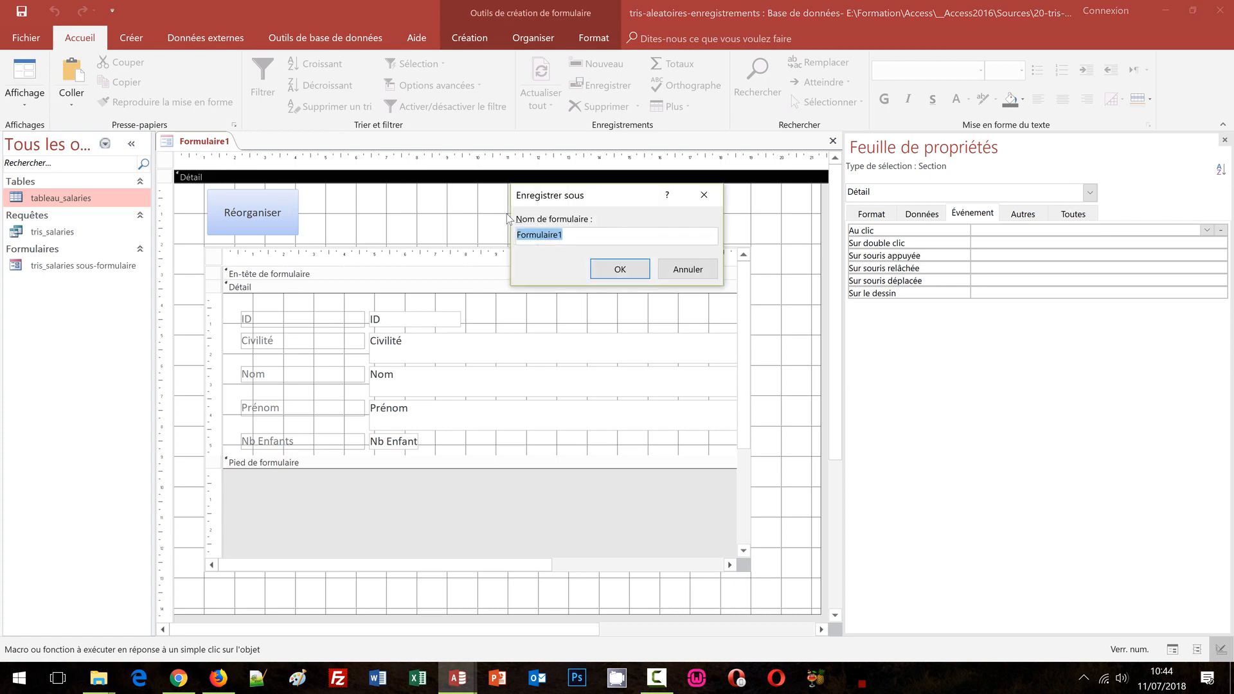
key(End)
key(BackSpace)
text(_salaries)
click(618, 270)
Step: Display the form in form view and run the Réorganiser button repeatedly to check that the employees are reshuffled
key(F5)
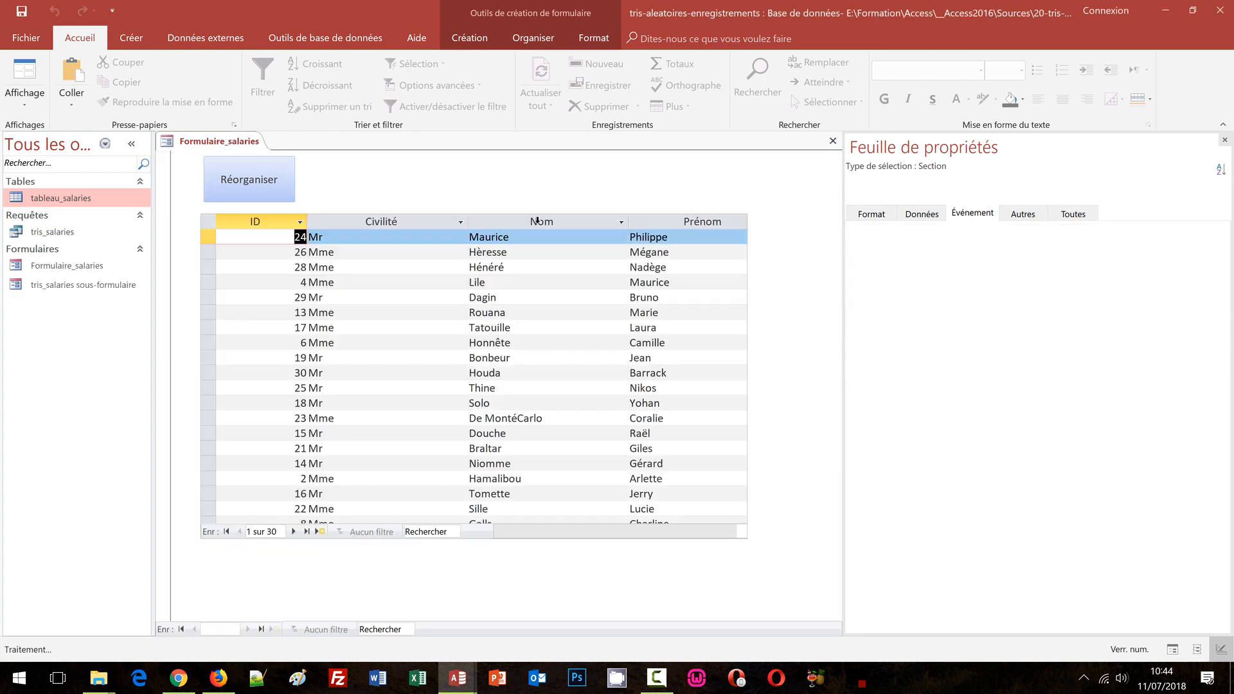
click(270, 184)
click(271, 185)
click(270, 185)
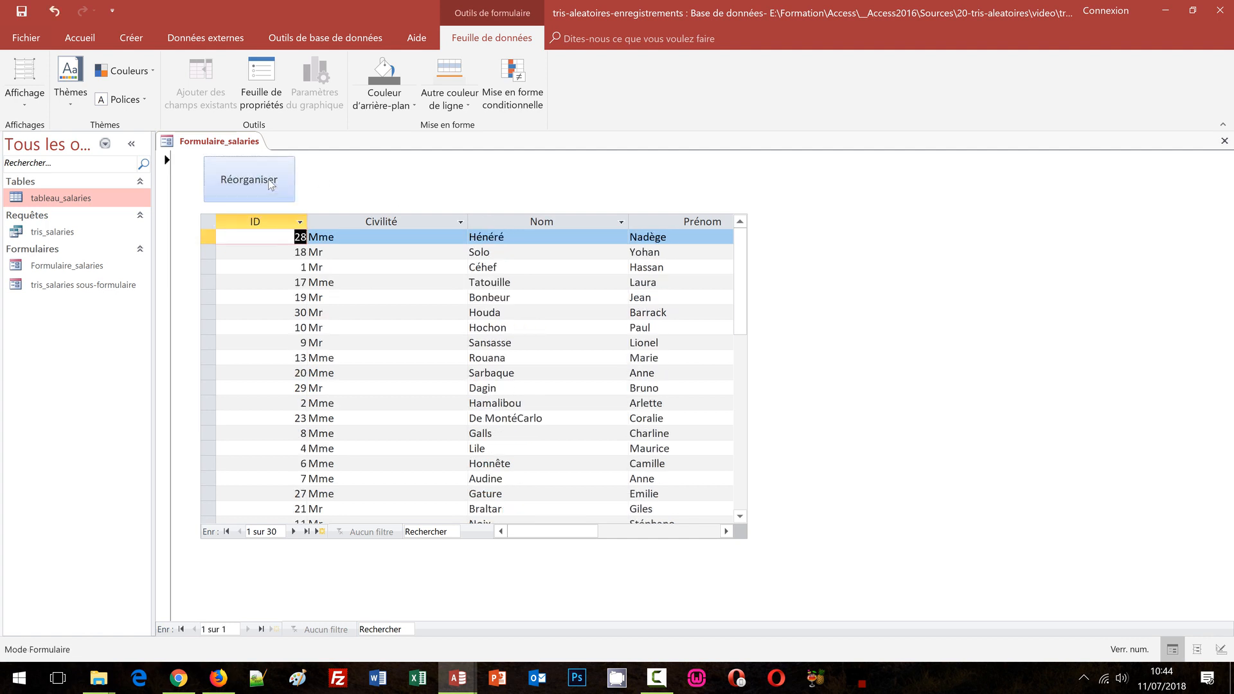
click(270, 185)
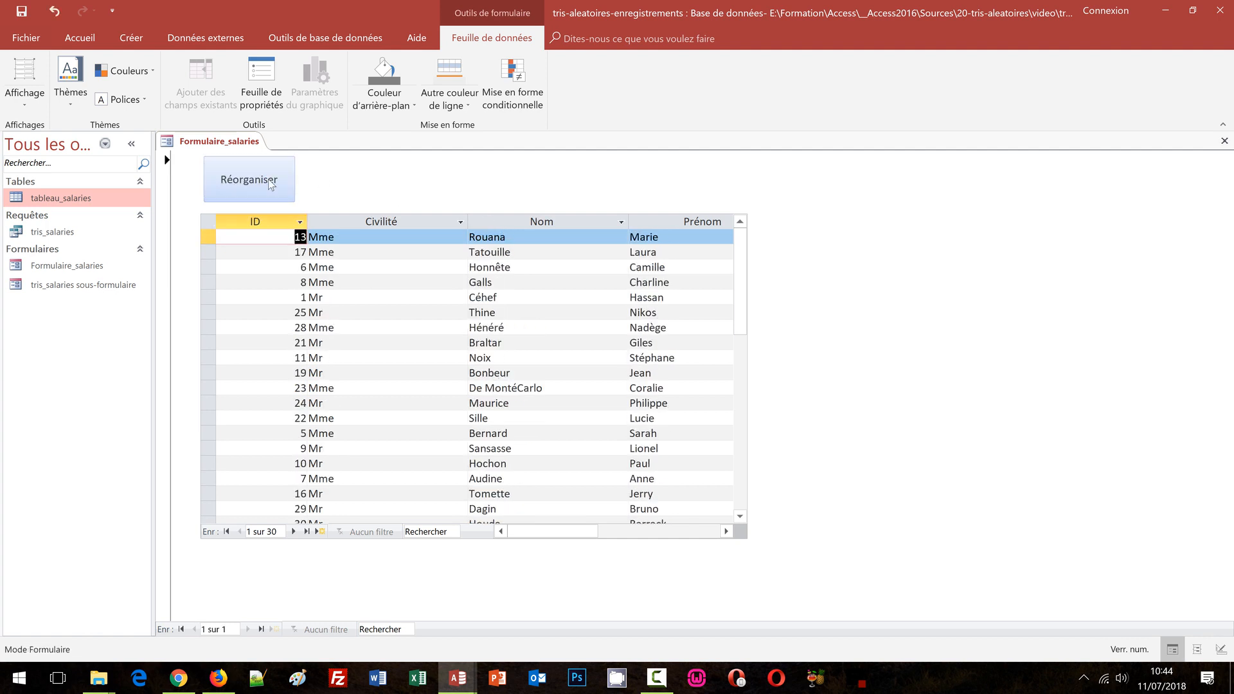
click(270, 185)
click(270, 185)
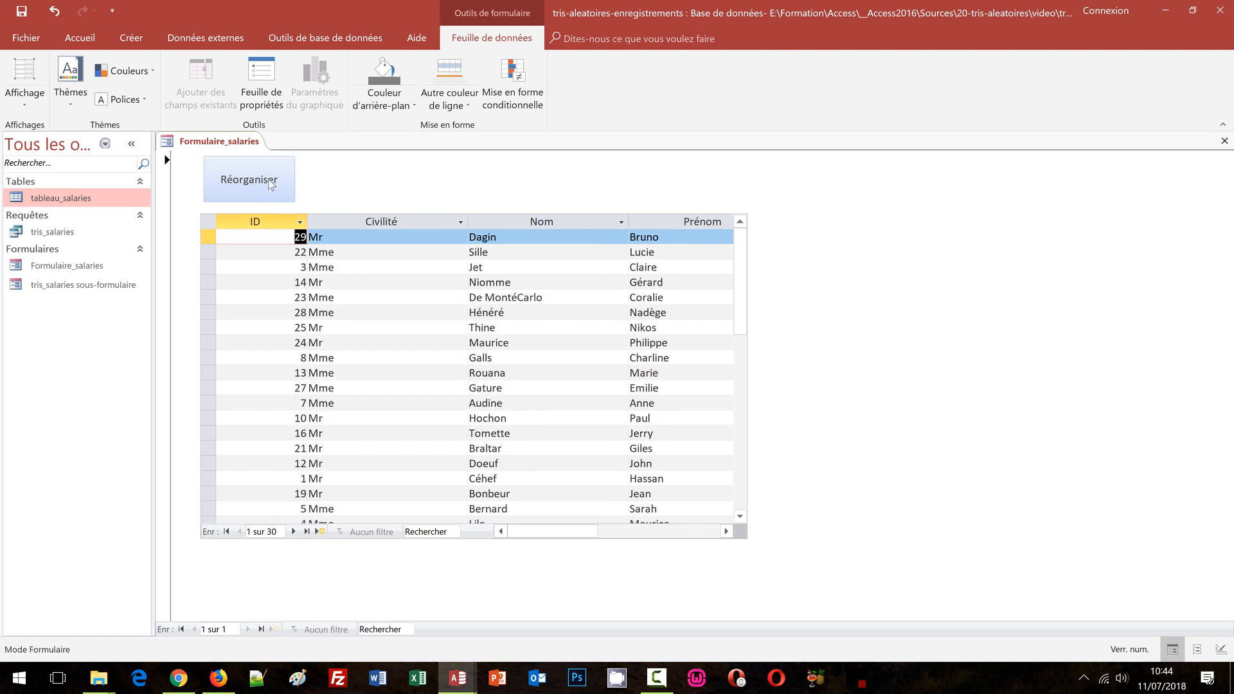
click(270, 185)
click(271, 185)
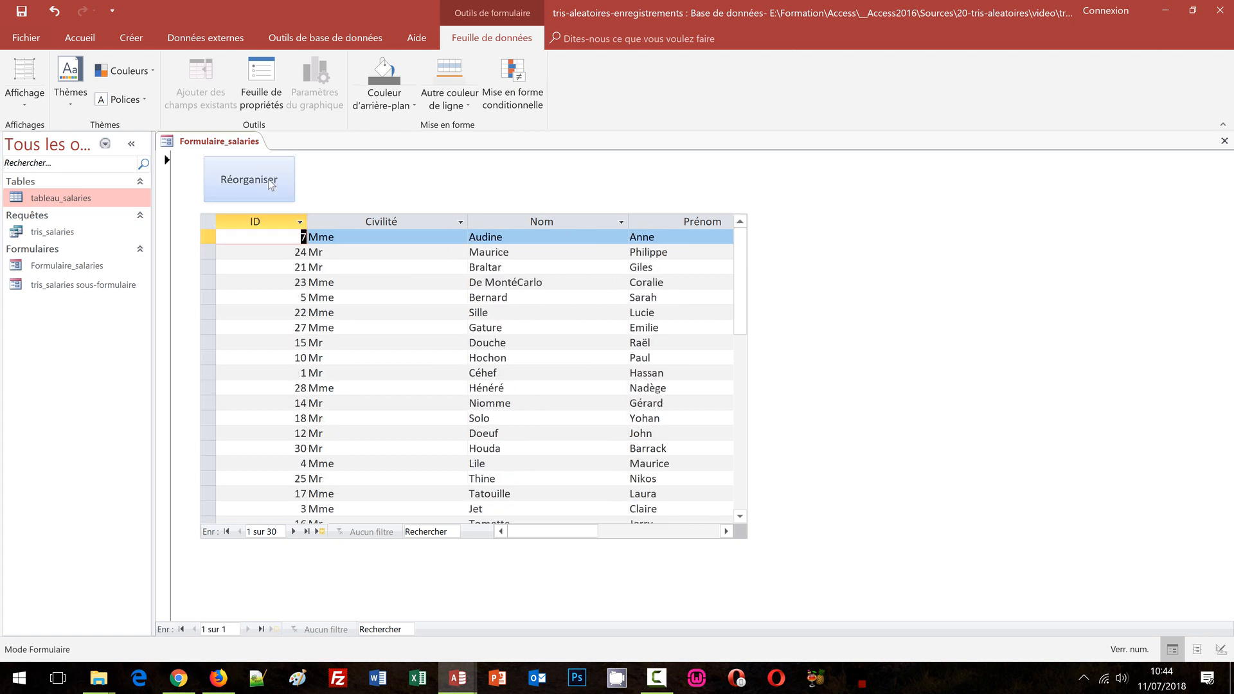